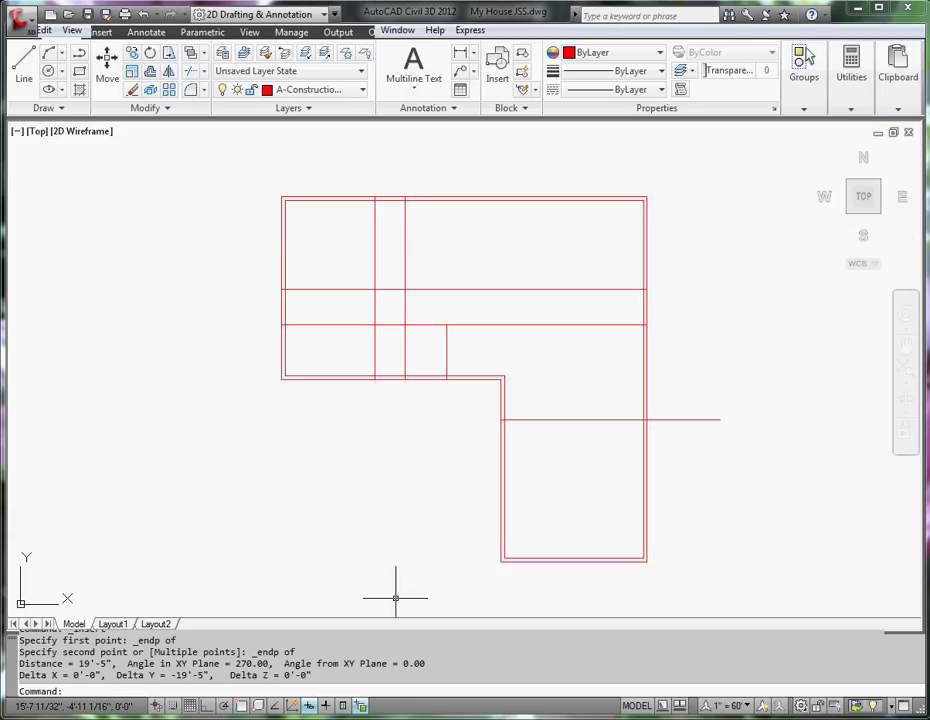
Minimize My House JSS.dwg and maximize House Plan.dwg to view the reference floor plan
click(878, 134)
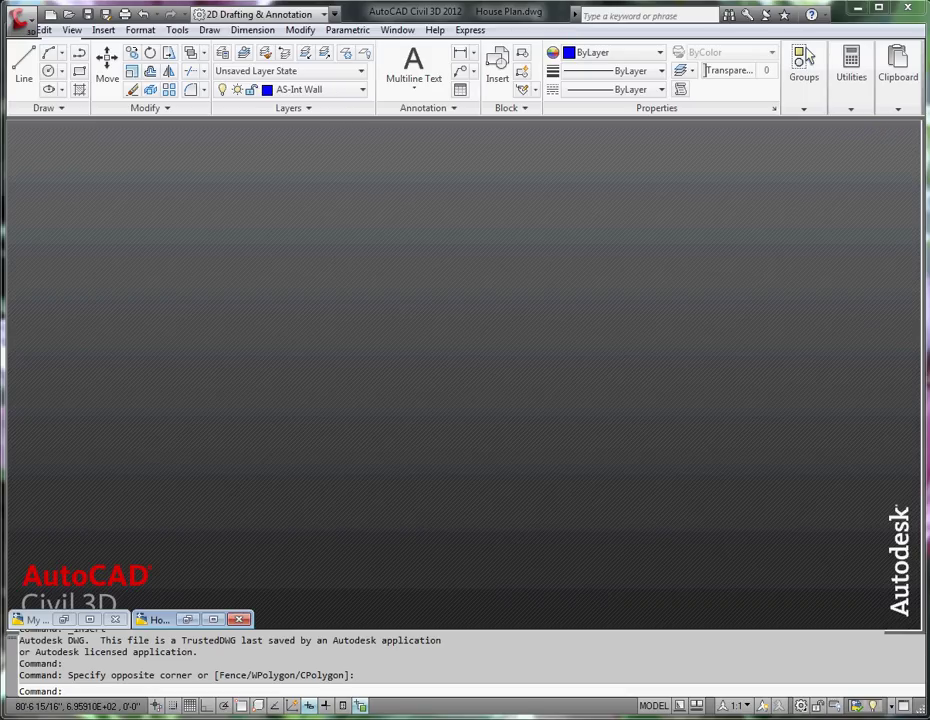
click(216, 620)
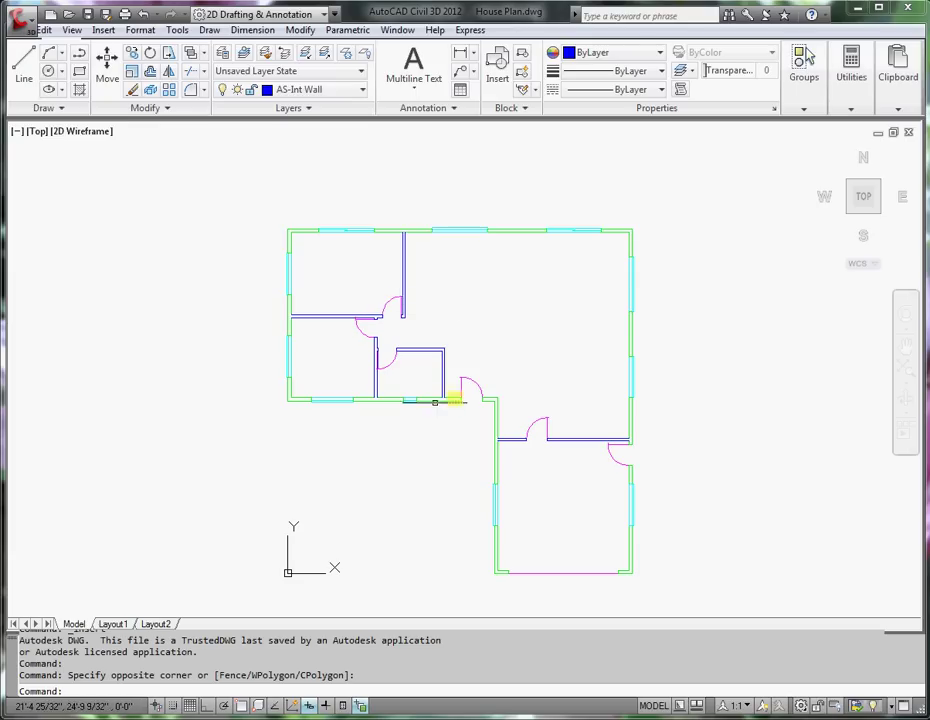
Return to My House JSS.dwg and start TRIM with the interior lines as cutting edges
click(877, 133)
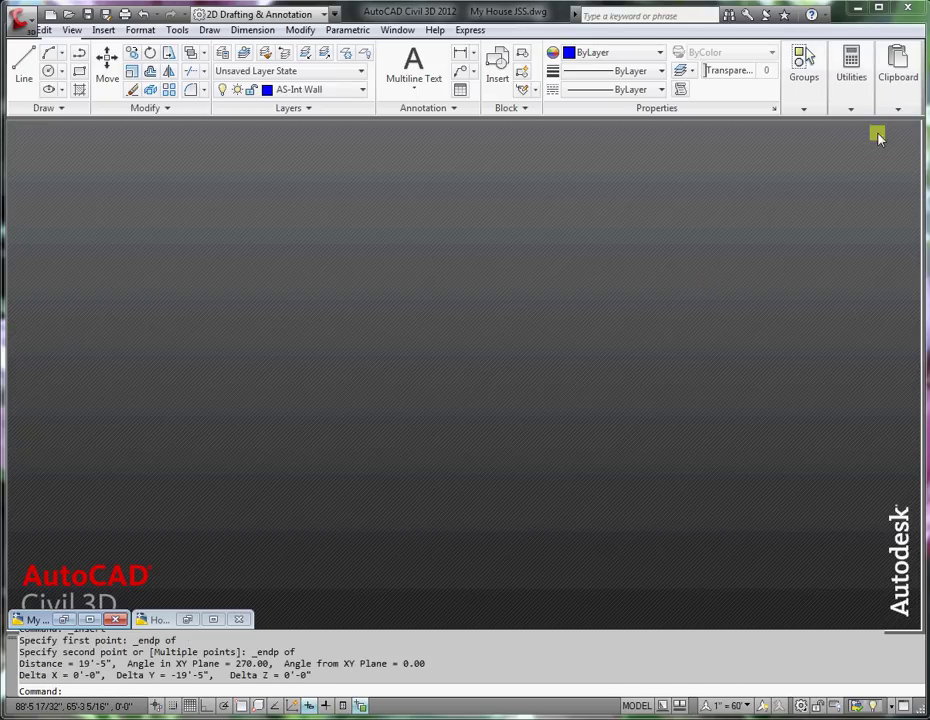
click(89, 621)
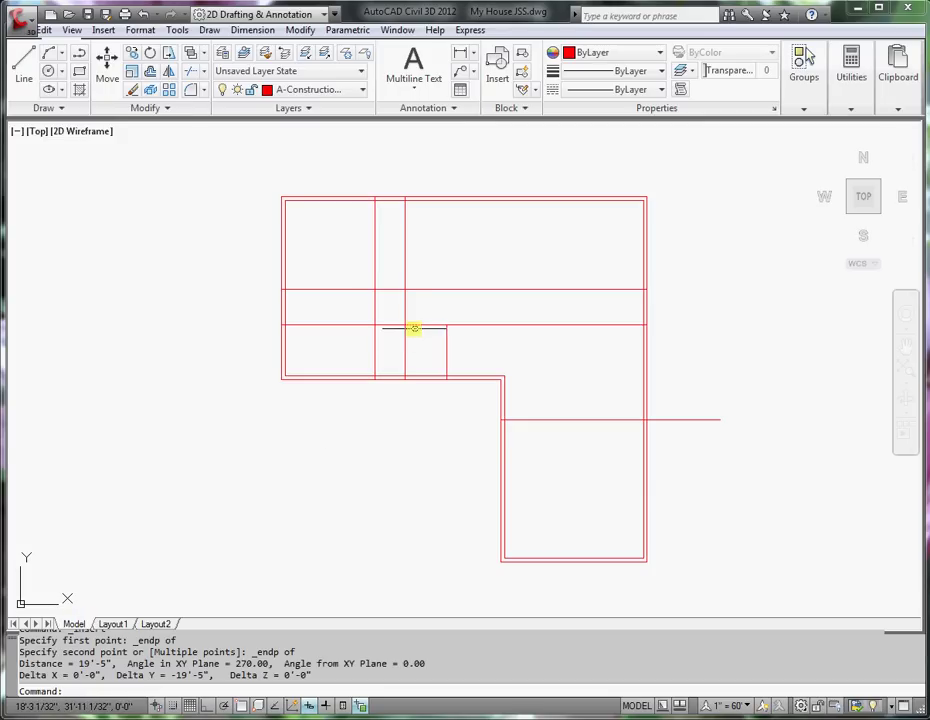
click(188, 73)
click(547, 232)
click(324, 347)
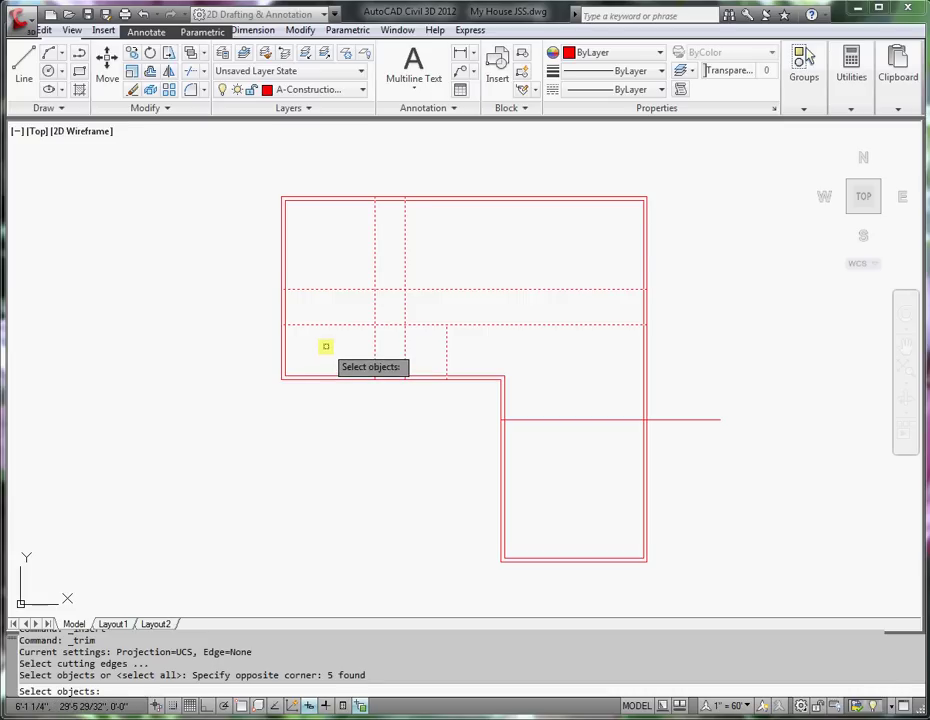
key(Return)
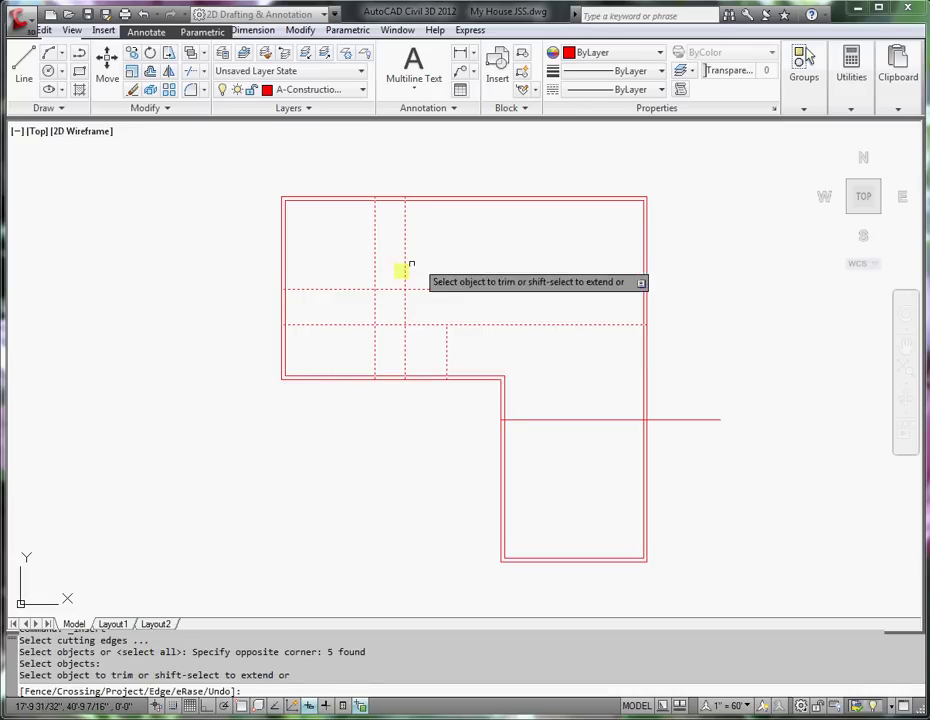
Trim the five excess line pieces to leave clean upper-left room outlines
click(377, 251)
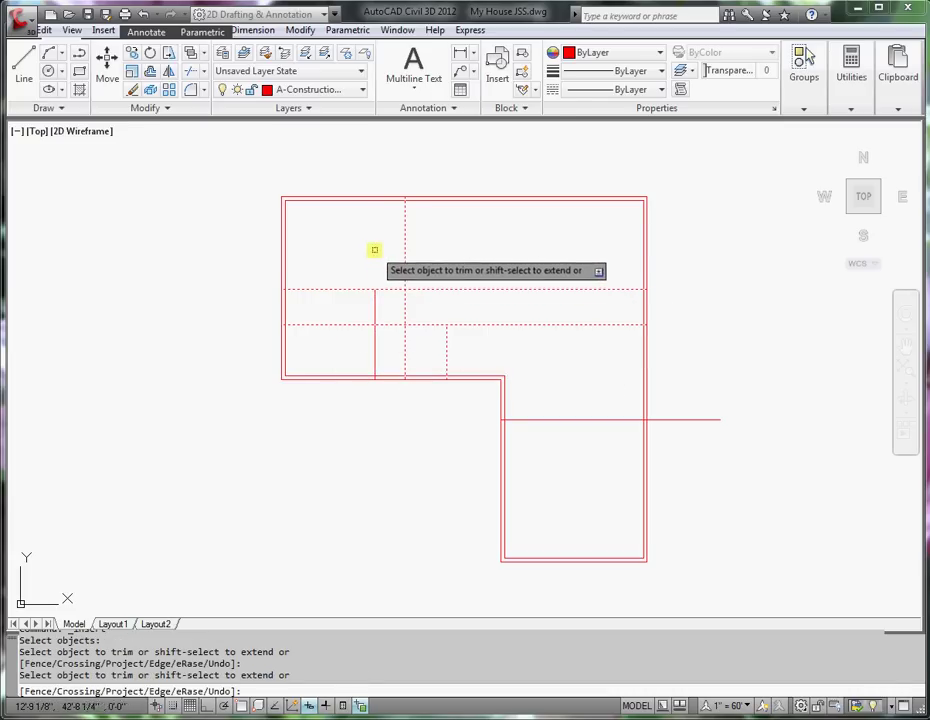
click(336, 324)
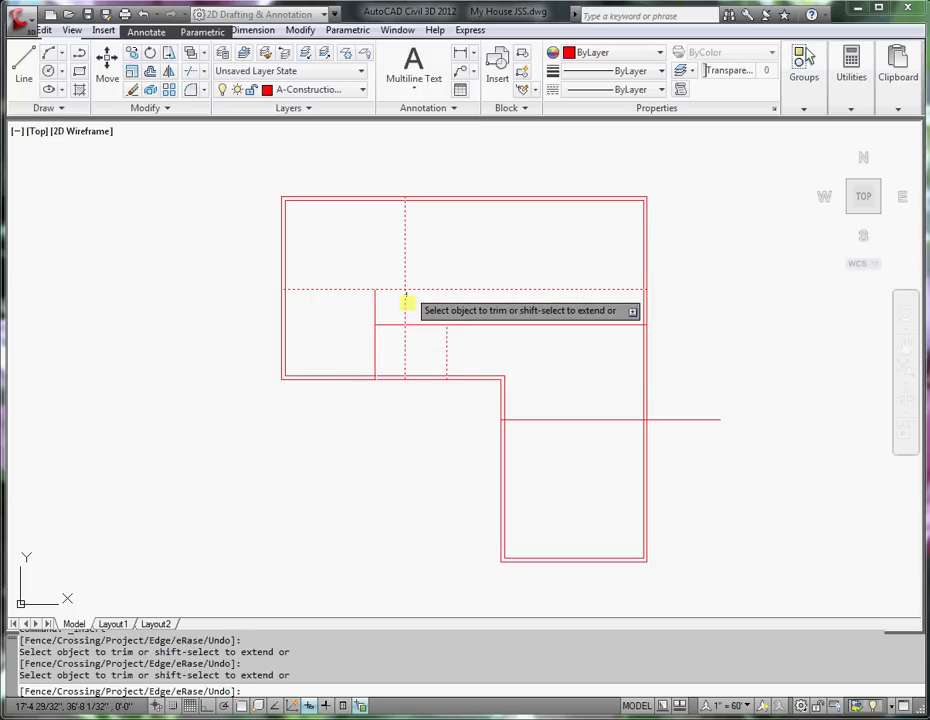
click(406, 303)
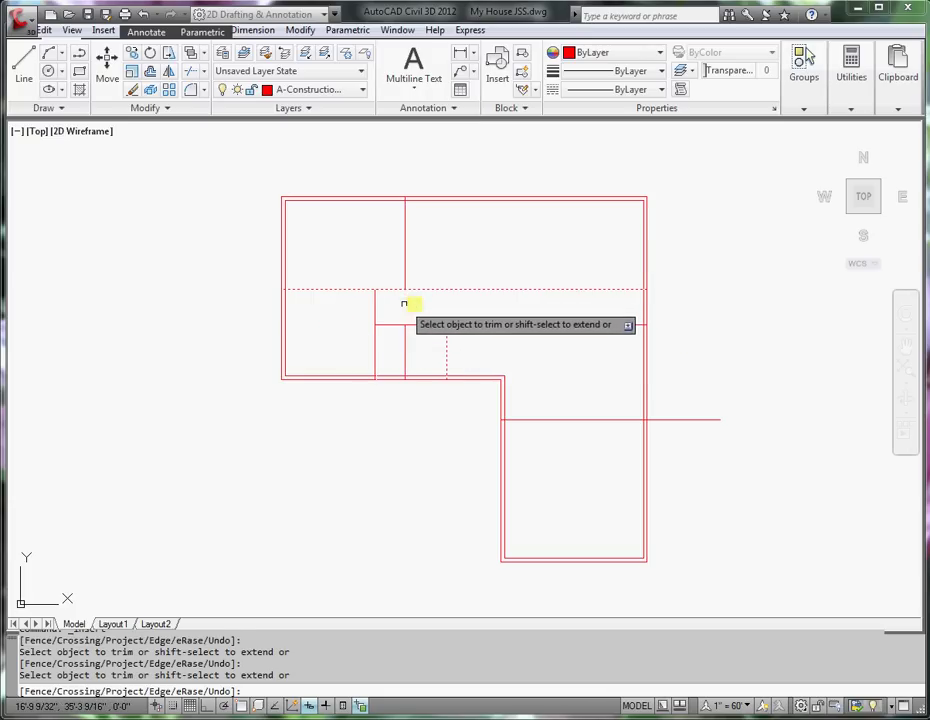
click(485, 290)
click(505, 325)
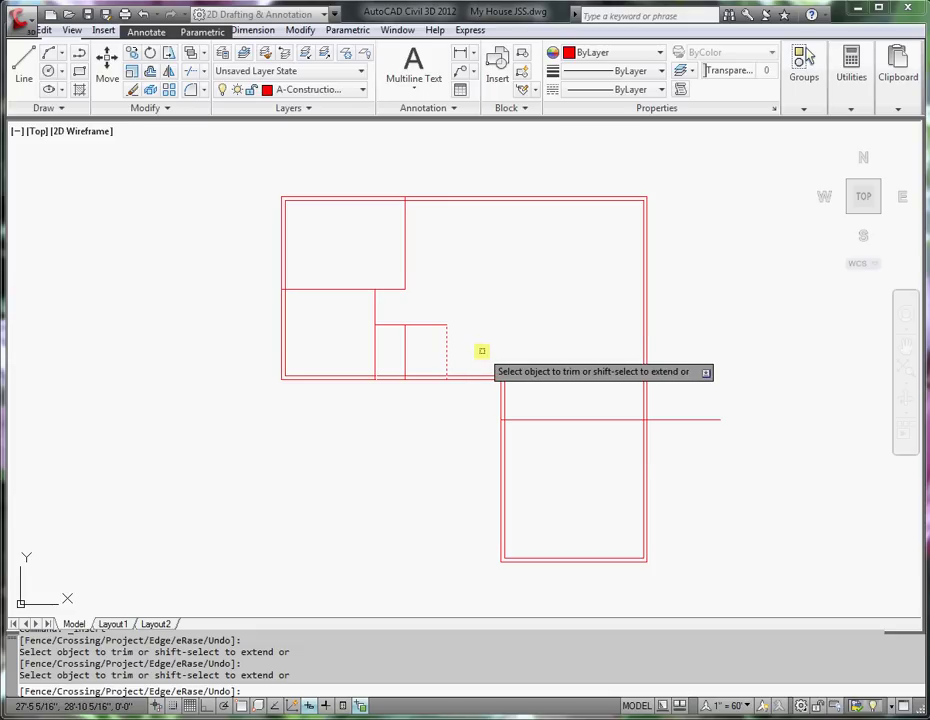
key(Return)
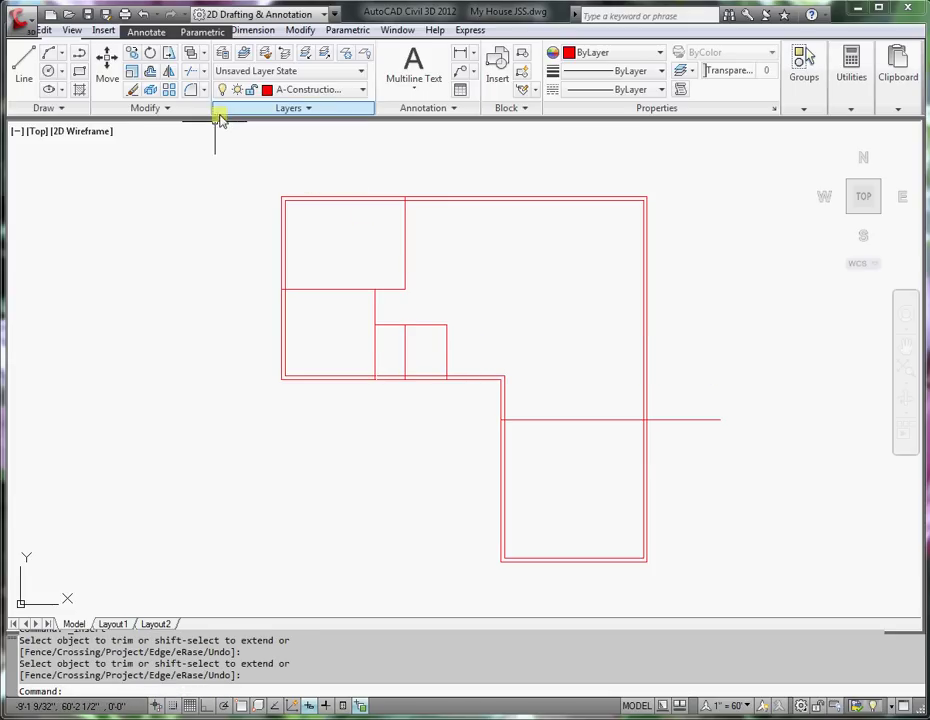
Erase the extra vertical line inside the small room
click(133, 90)
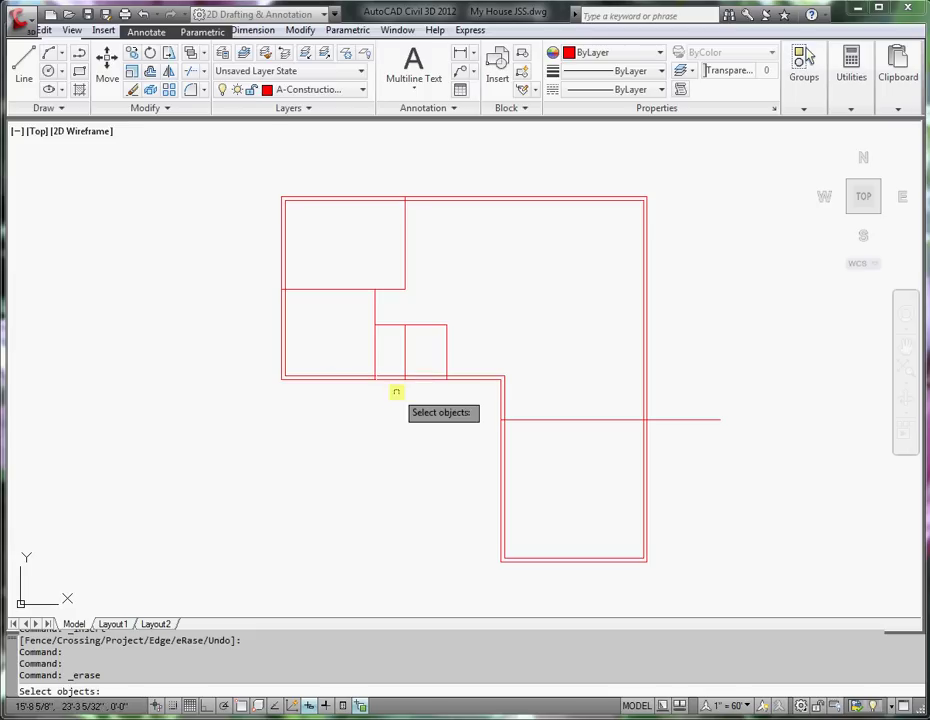
click(406, 348)
key(Return)
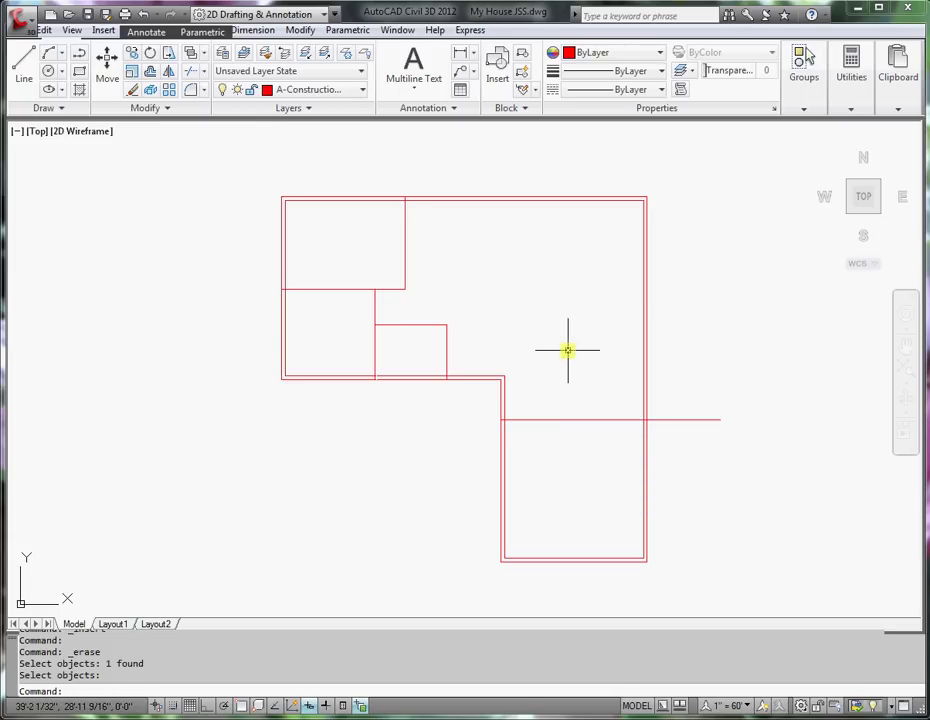
Trim the horizontal line stub back to the right exterior wall
click(192, 74)
click(643, 432)
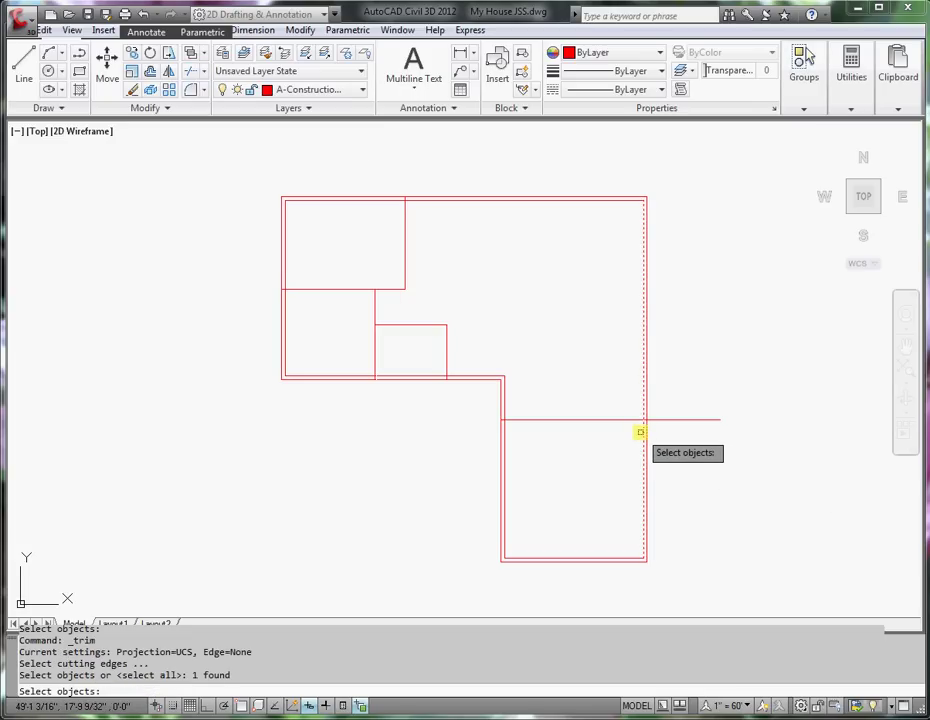
key(Return)
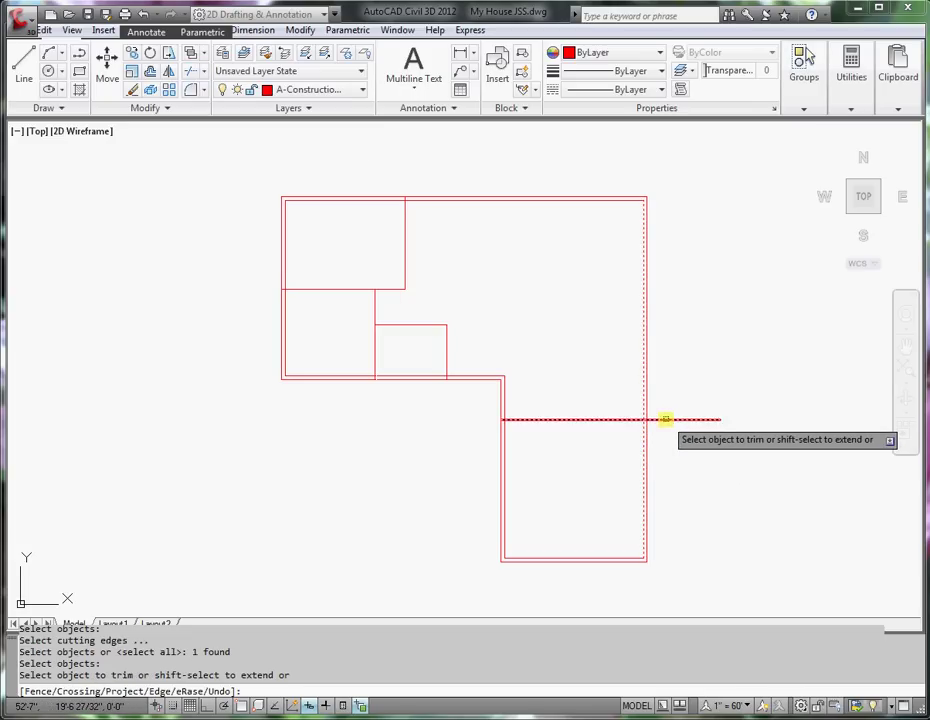
click(665, 420)
key(Return)
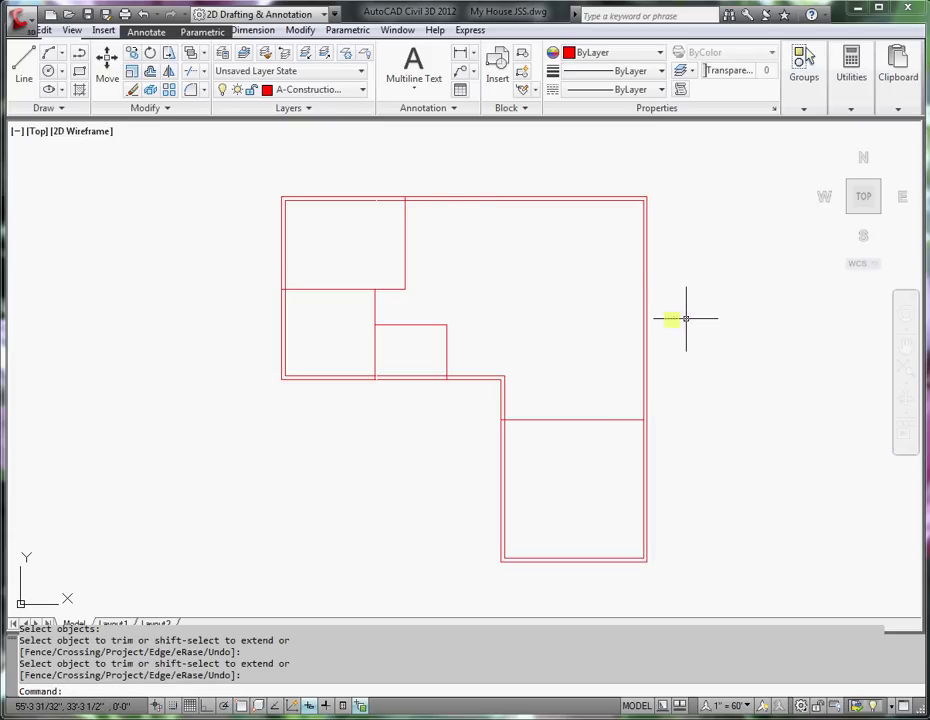
Thaw layer 0 from the Layer list so the stud detail appears
click(361, 91)
drag(423, 131, 426, 108)
click(240, 107)
click(487, 243)
Zoom and pan in on the Wall Studs / Interior Wall detail
scroll(400, 258, up, 5)
scroll(400, 257, up, 1)
middle_drag(407, 272, 378, 394)
scroll(450, 353, up, 2)
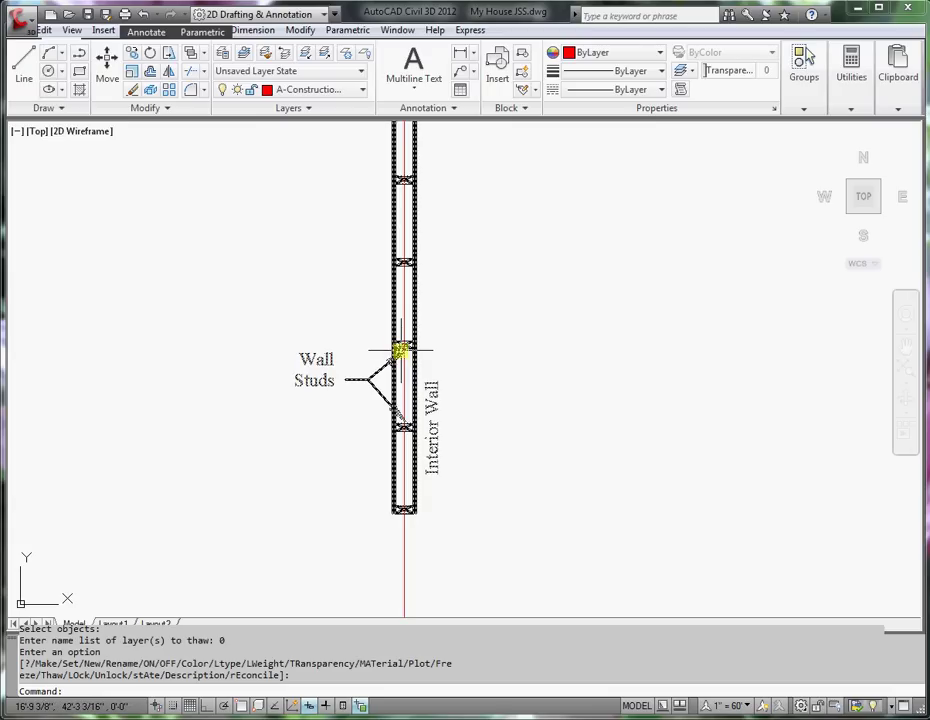
mouse_move(402, 350)
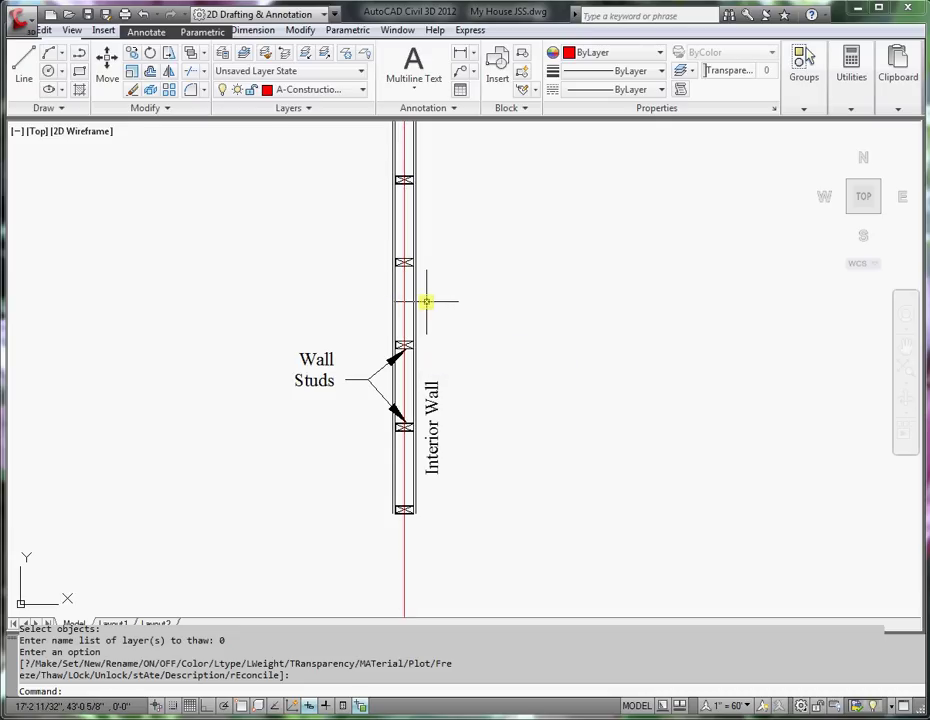
Offset the red centre line 2.25 to the right and to the left
click(149, 75)
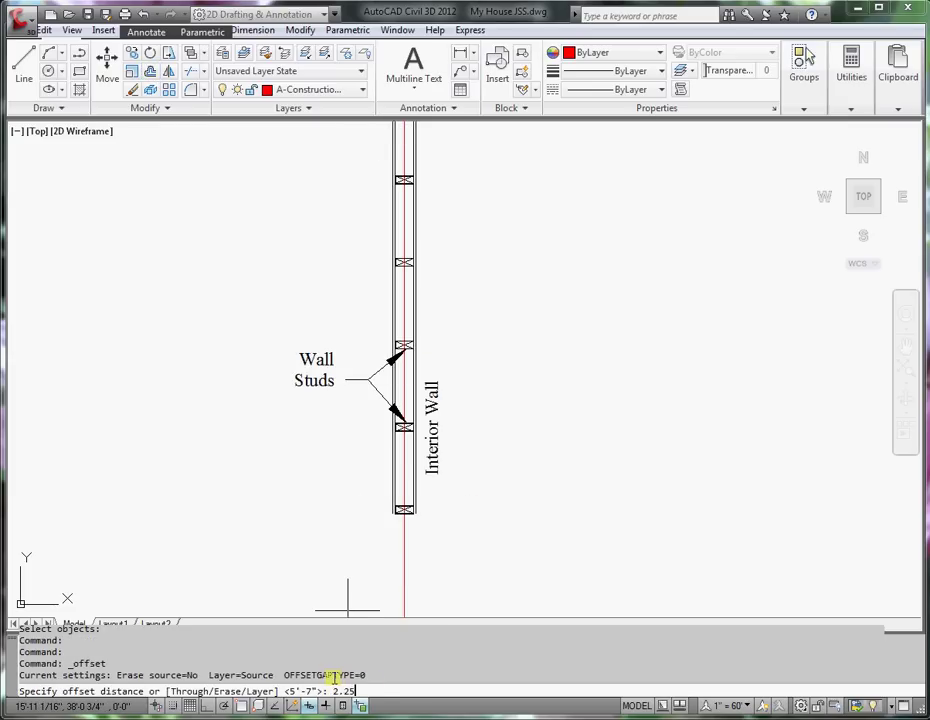
key(Return)
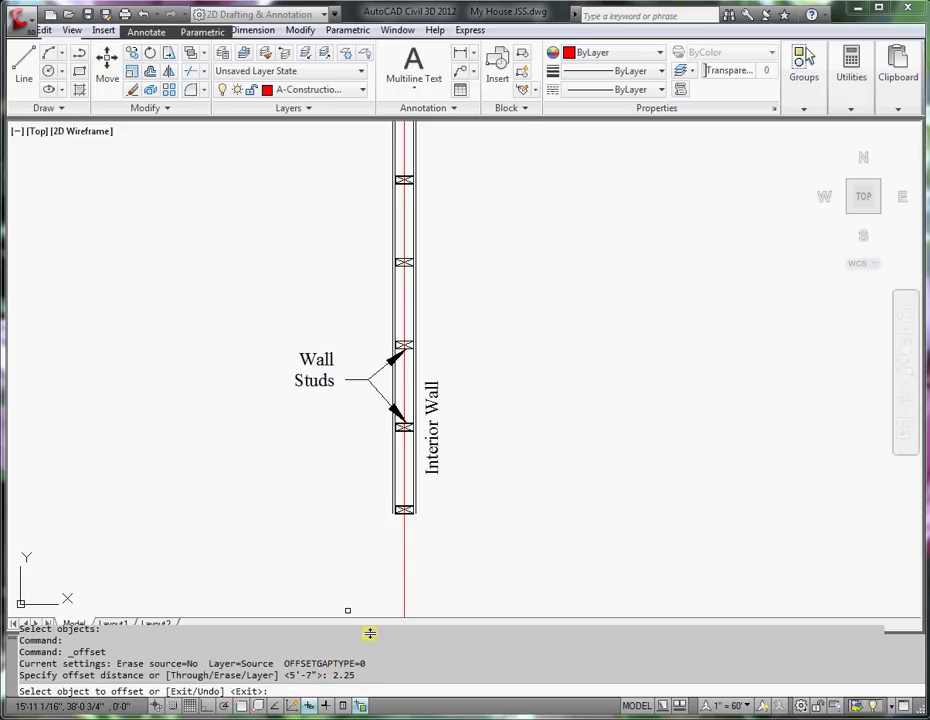
click(404, 289)
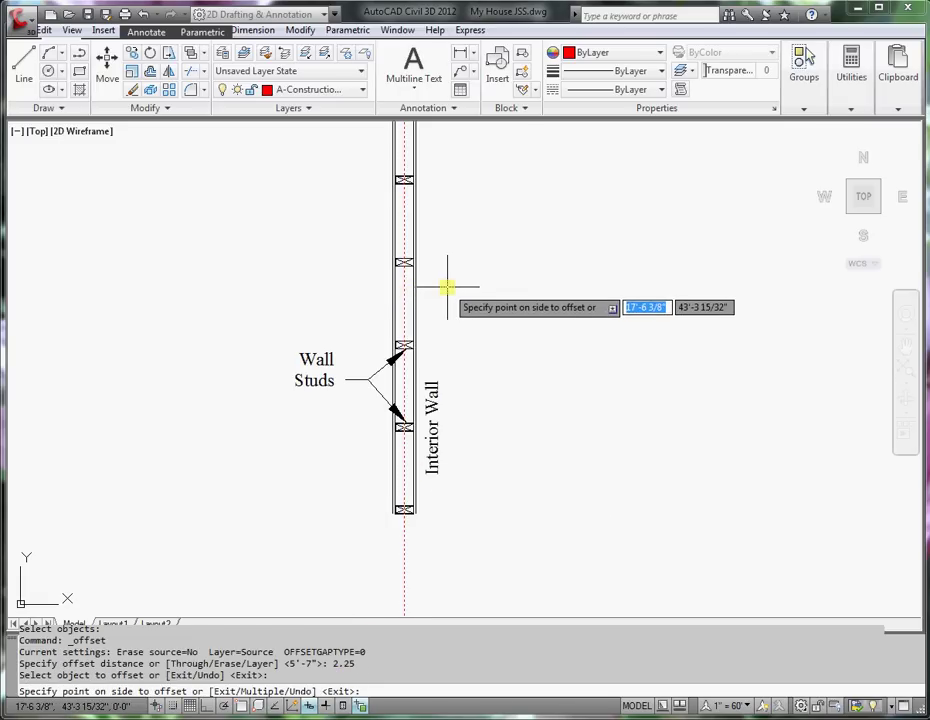
click(447, 287)
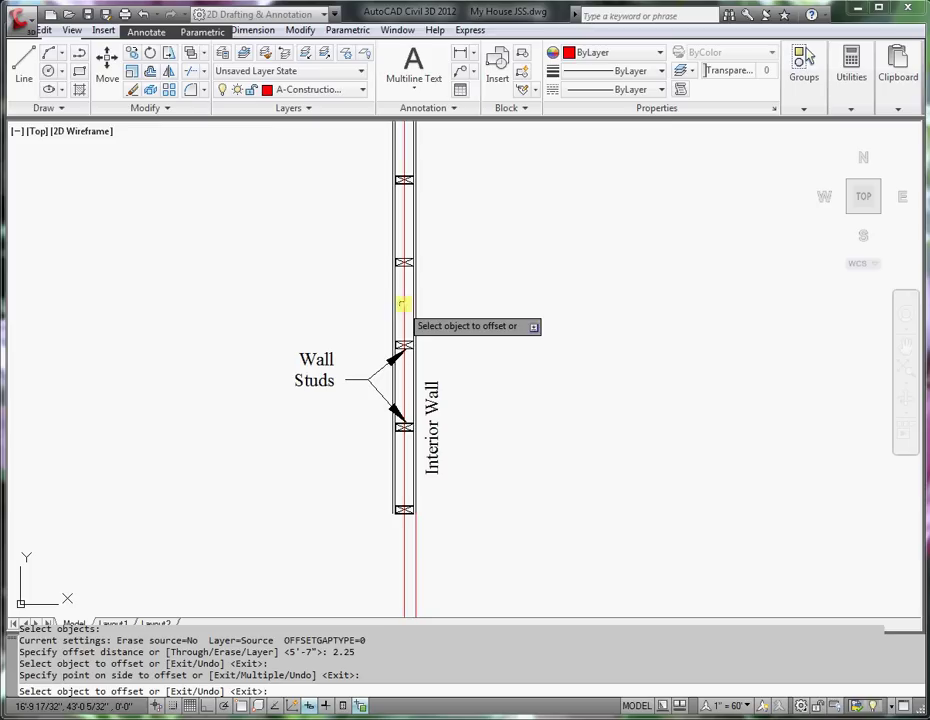
click(404, 303)
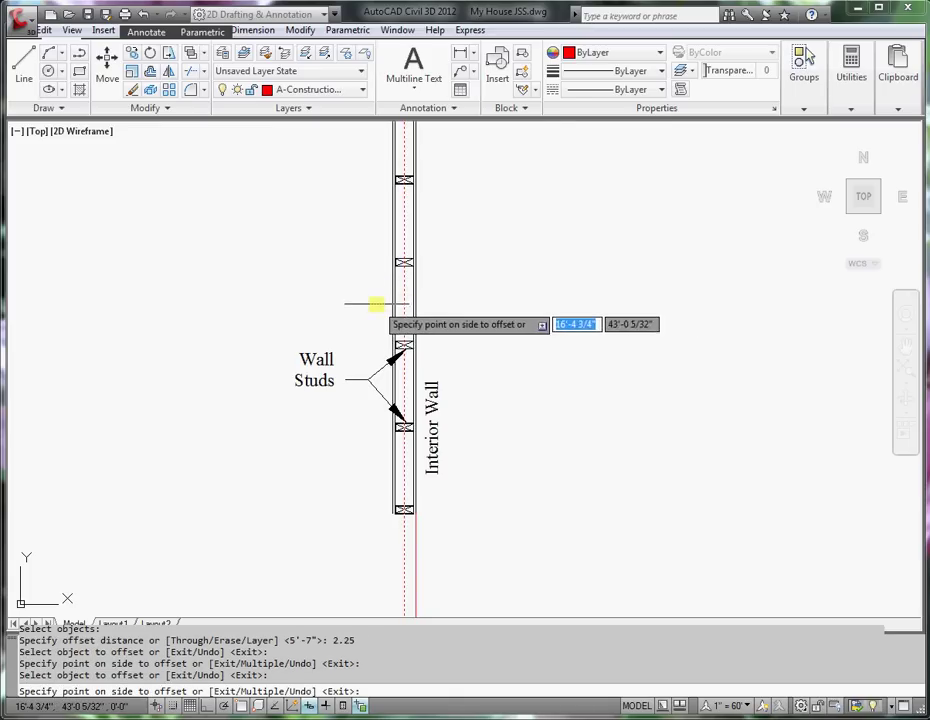
click(372, 299)
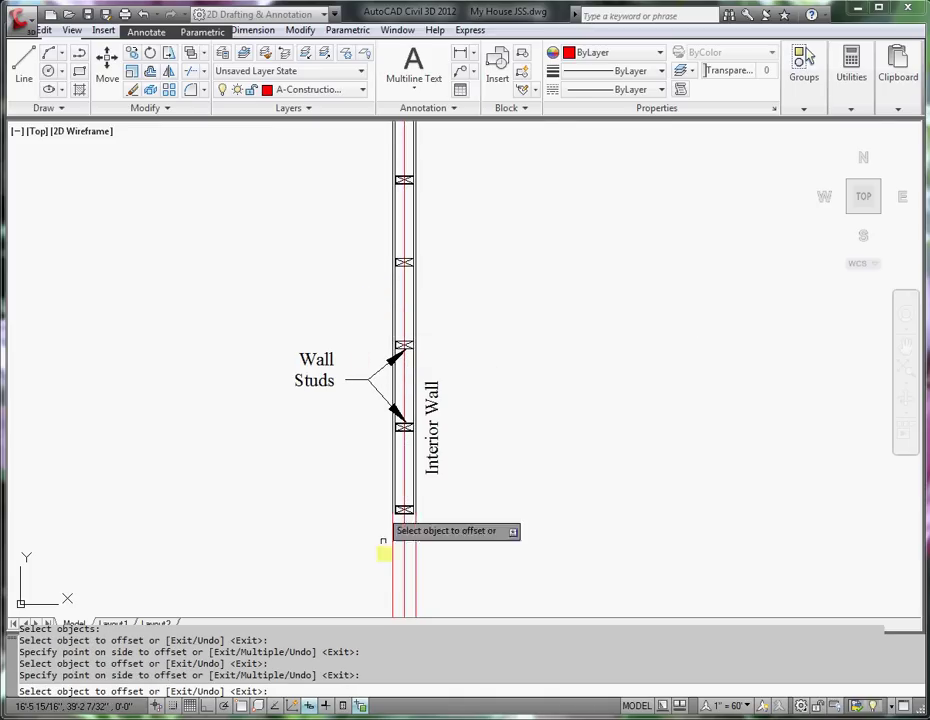
key(Return)
mouse_move(416, 546)
middle_down()
mouse_move(415, 374)
mouse_move(401, 405)
mouse_move(428, 412)
middle_up()
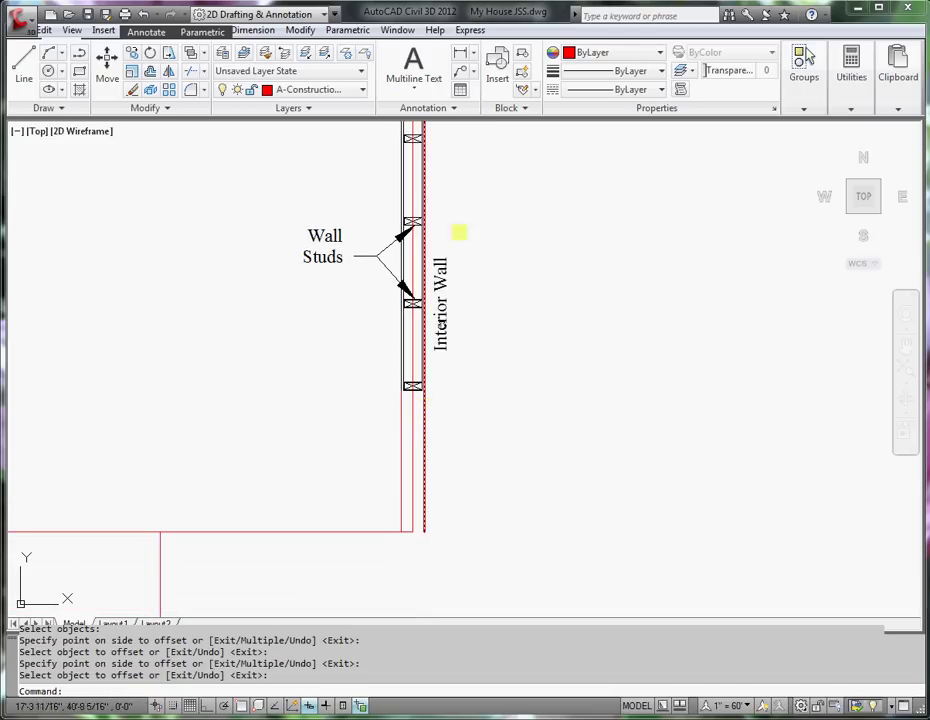
Delete the wall stud detail block
scroll(415, 232, down, 5)
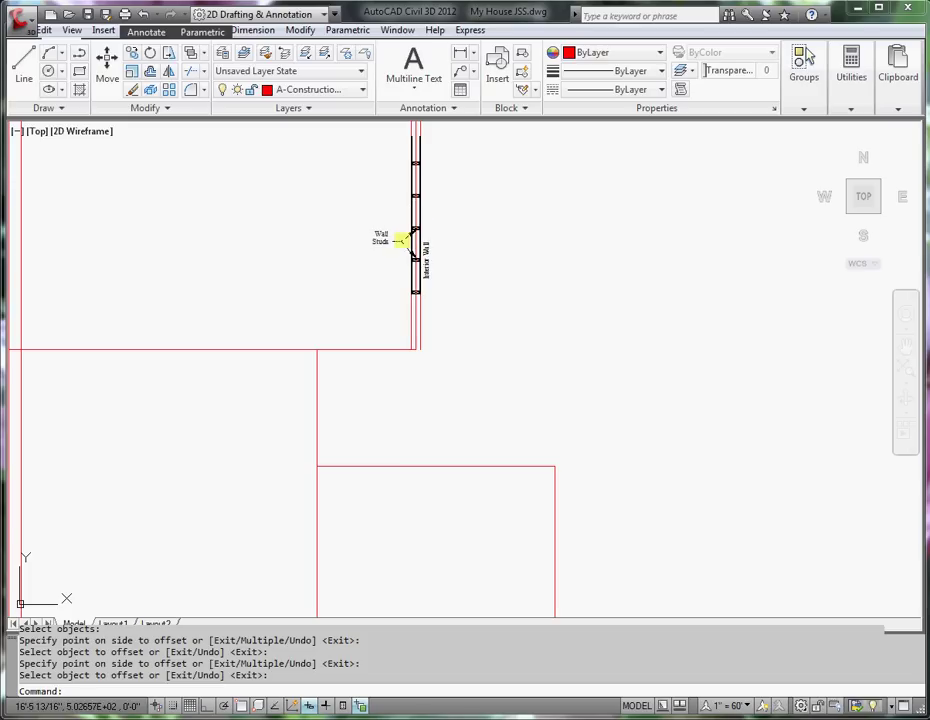
click(401, 241)
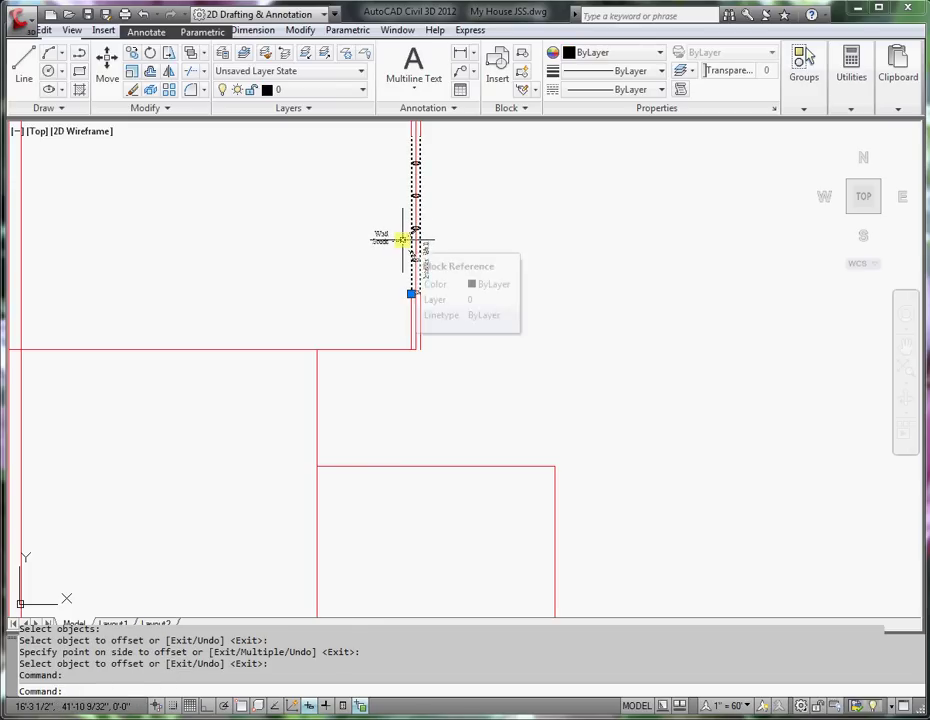
key(Delete)
scroll(425, 309, down, 2)
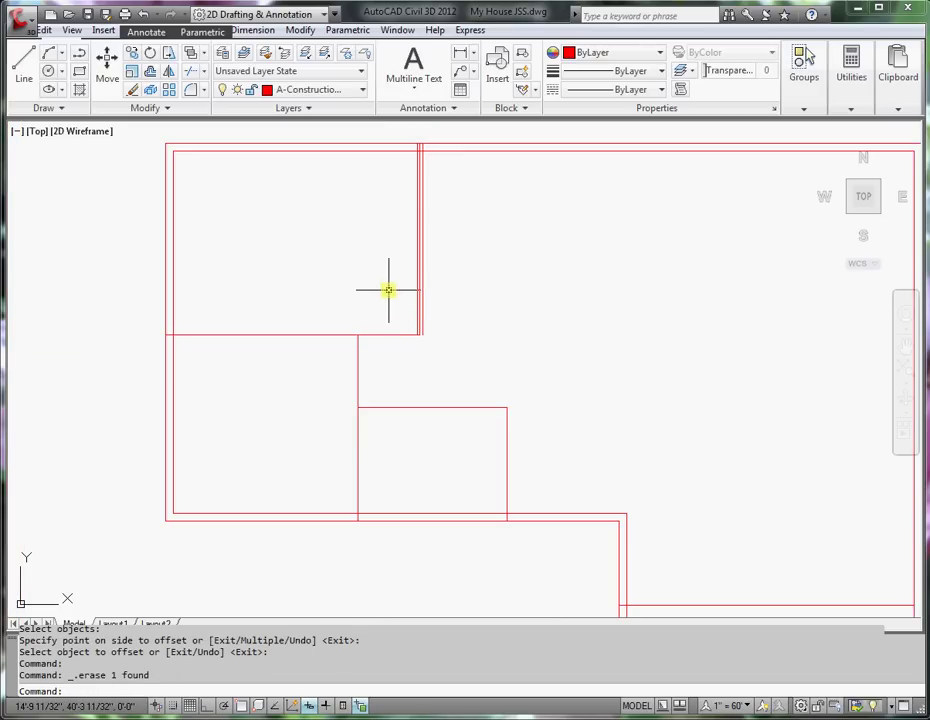
Offset the horizontal and vertical room wall lines by the default 2 1/4"
click(150, 71)
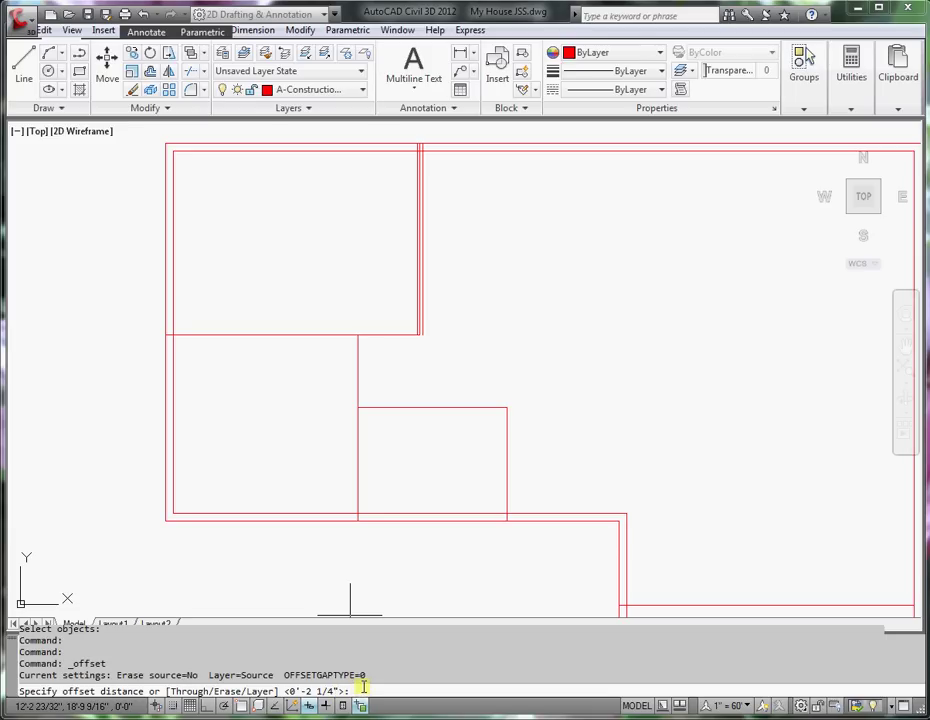
key(Return)
click(303, 334)
click(305, 318)
click(303, 332)
click(305, 357)
click(357, 370)
click(347, 376)
click(357, 379)
click(372, 375)
Double the small room's top and right wall lines with 2 1/4" offsets
click(394, 409)
click(395, 416)
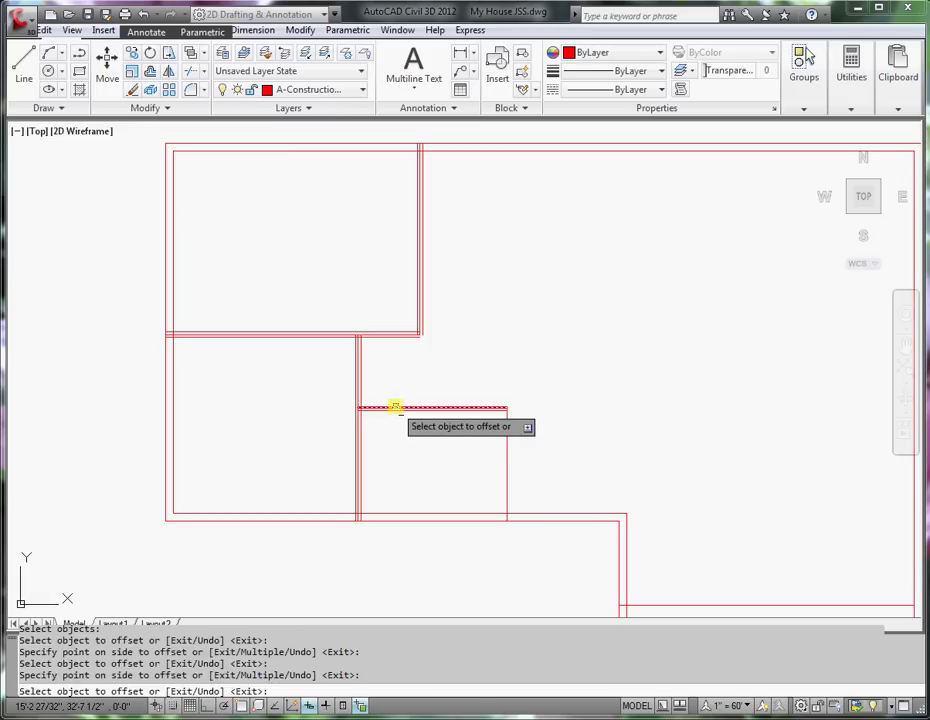
click(394, 409)
click(395, 387)
click(506, 432)
click(523, 432)
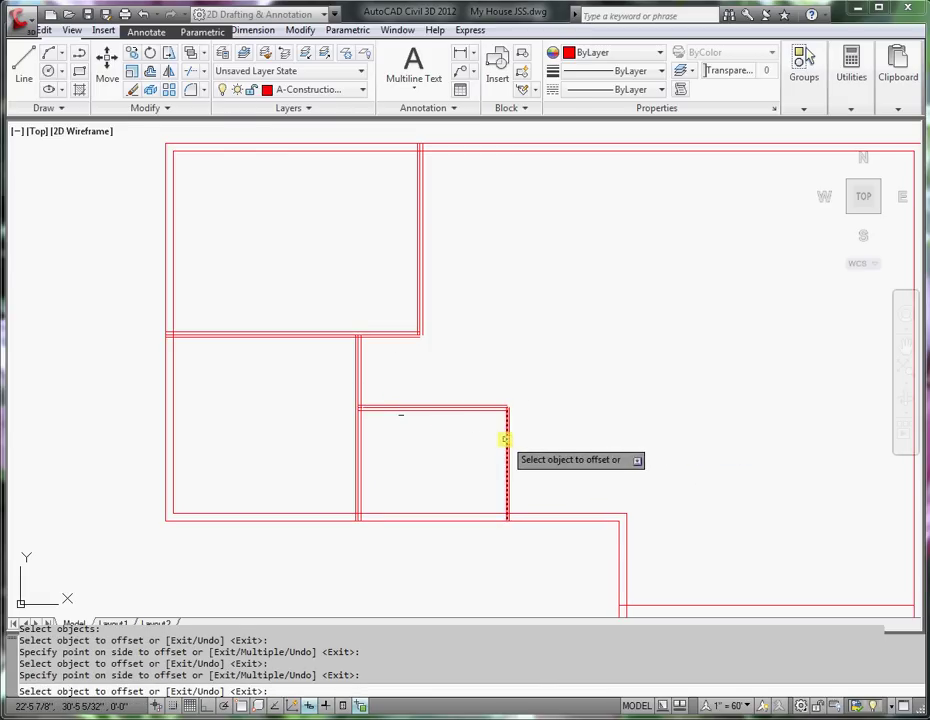
click(506, 437)
click(498, 451)
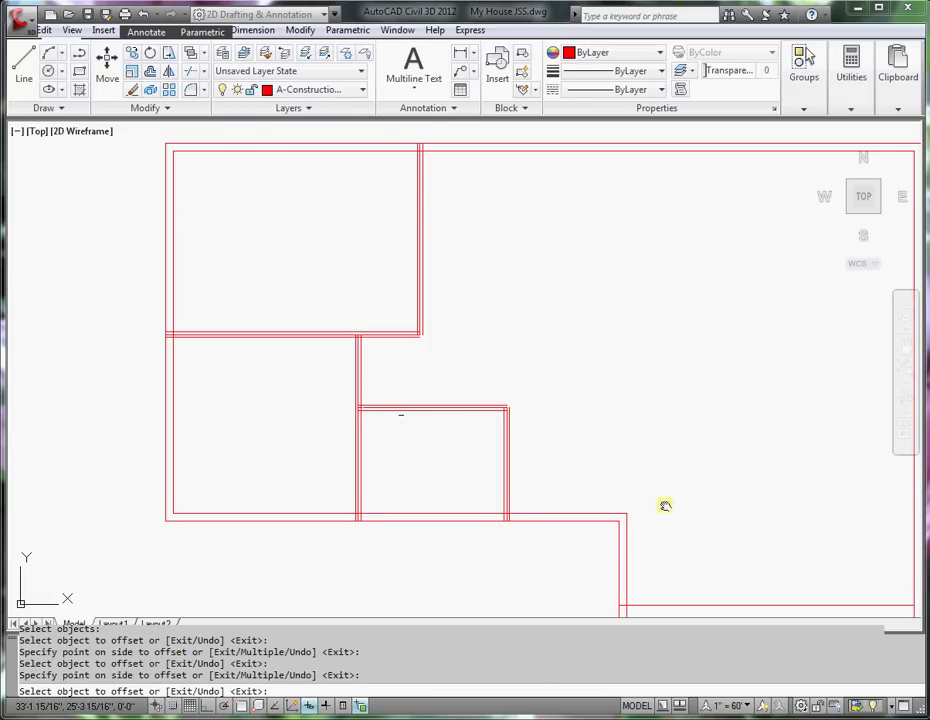
Double the lower right room's horizontal wall line with a 2 1/4" offset
middle_drag(664, 504, 490, 352)
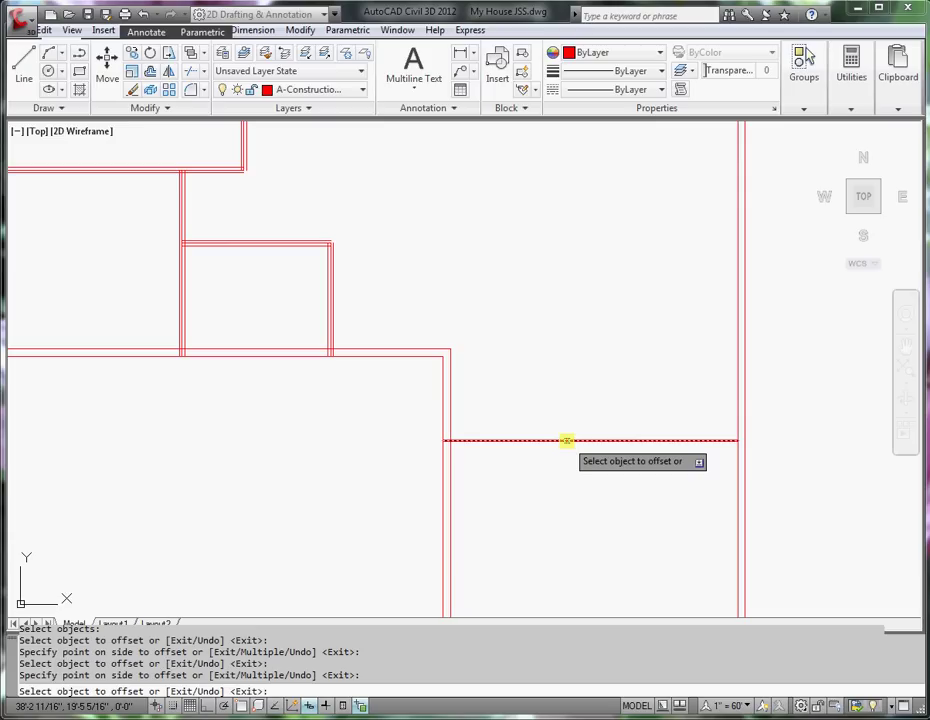
click(566, 440)
click(565, 429)
click(566, 440)
click(565, 459)
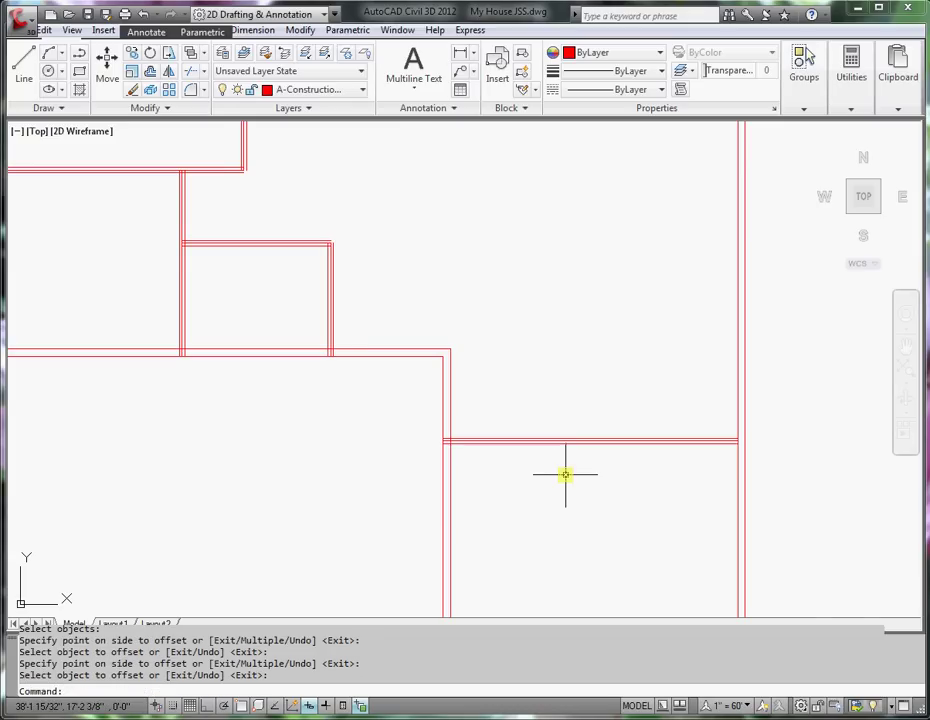
scroll(559, 471, down, 2)
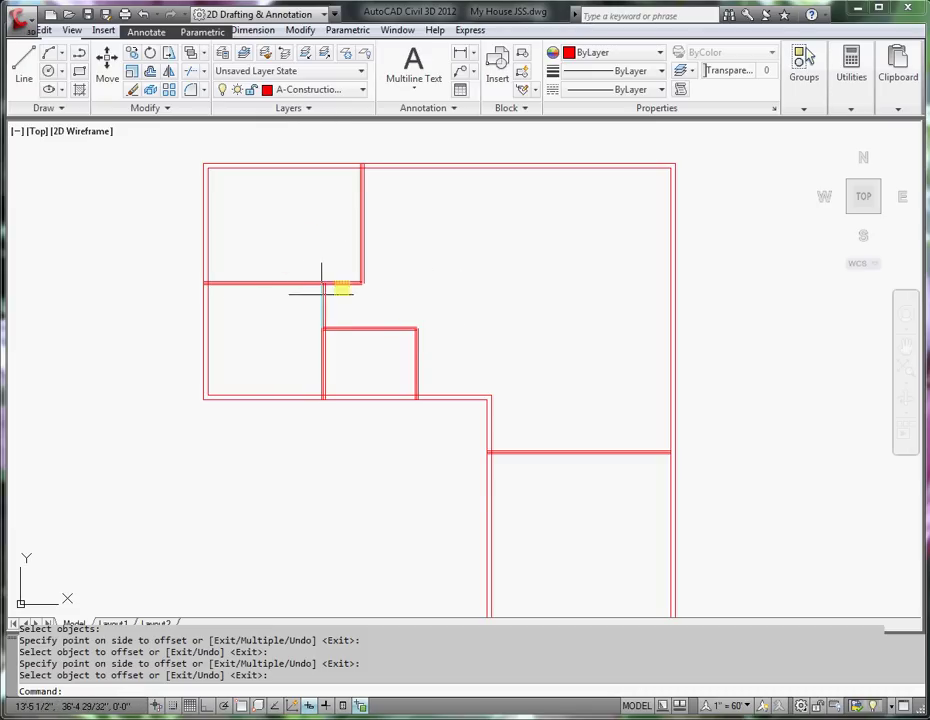
scroll(346, 285, up, 4)
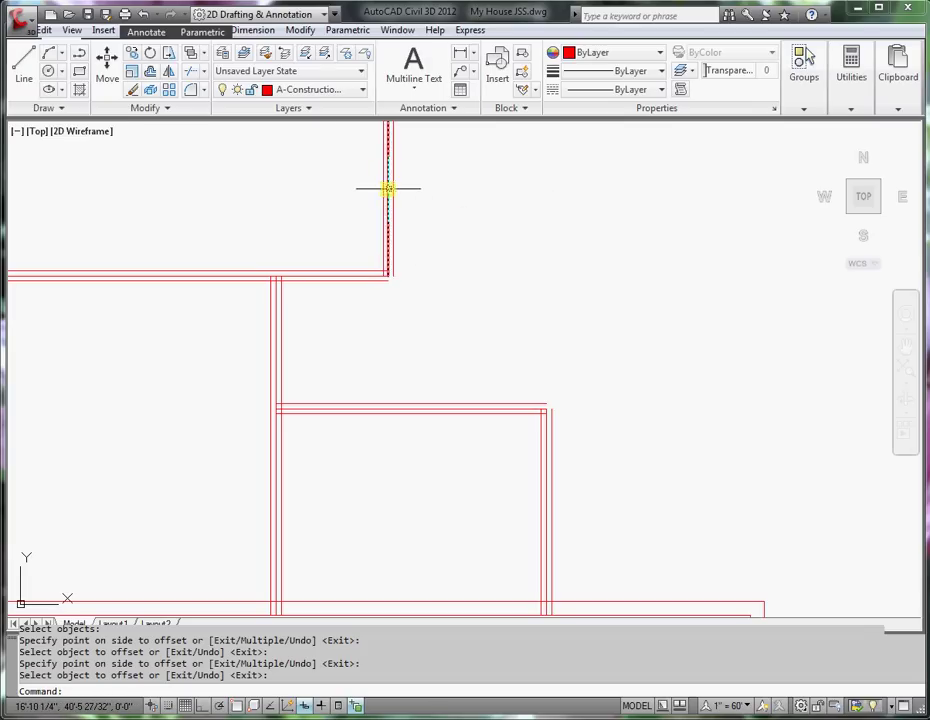
Move the new vertical interior wall line onto the A-Wall Interior layer
key(Return)
click(393, 240)
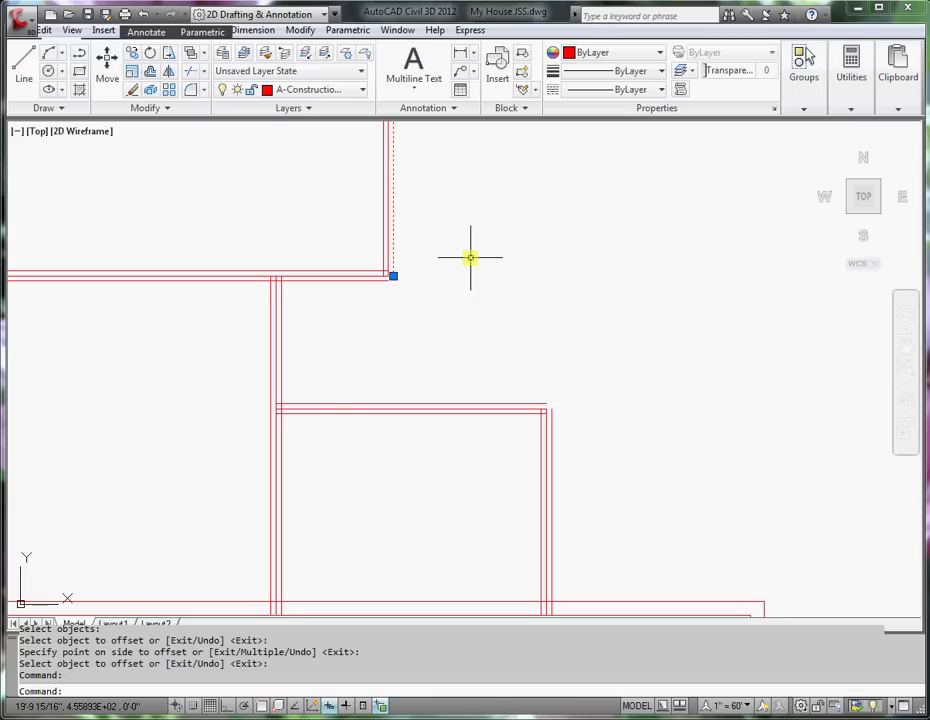
middle_drag(470, 258, 440, 507)
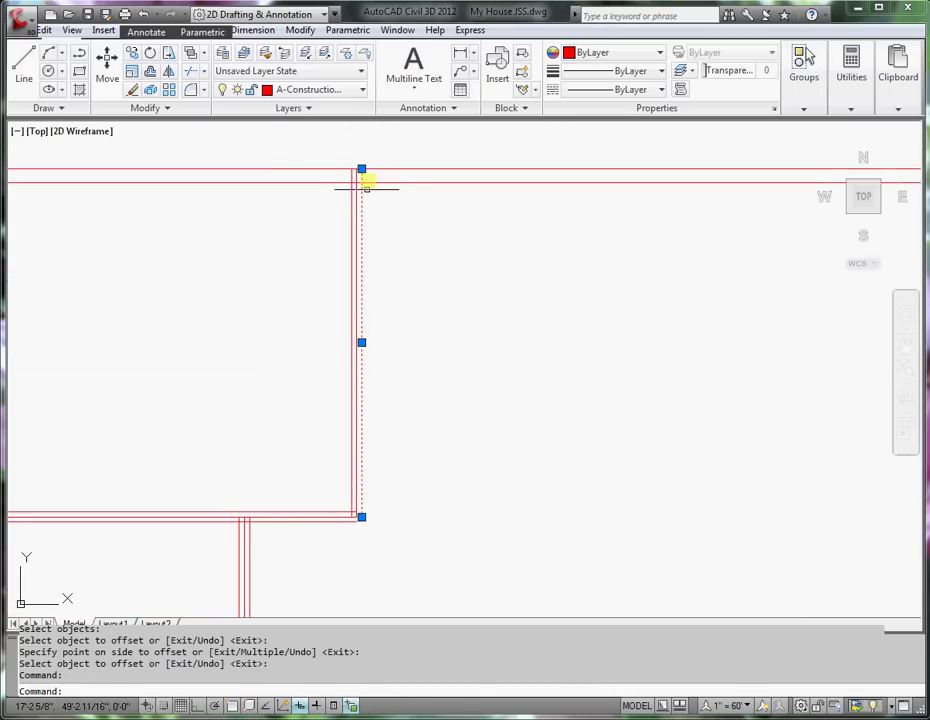
click(365, 90)
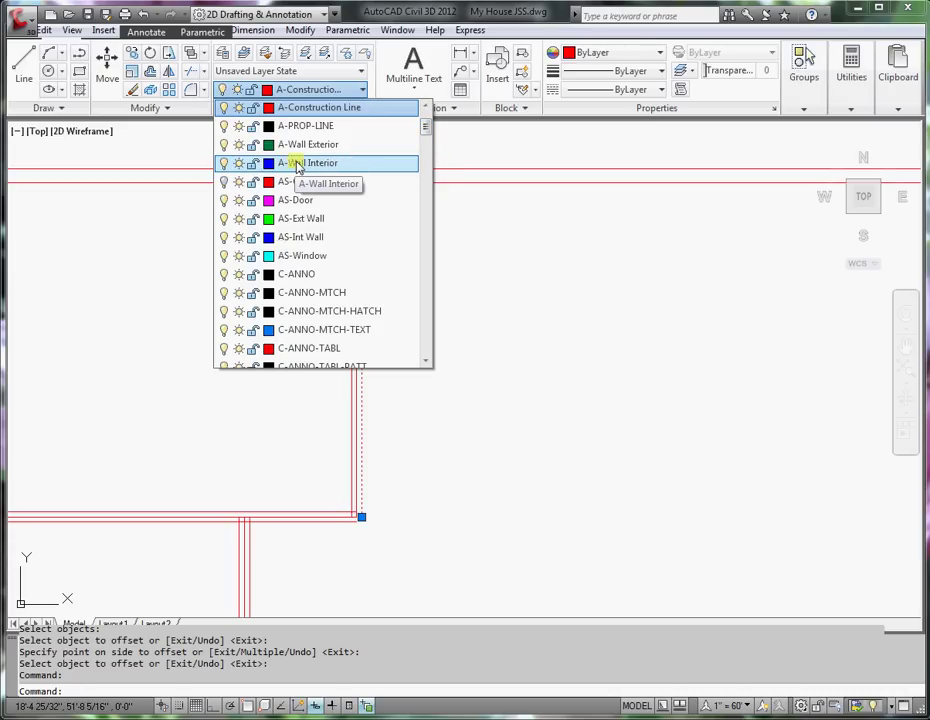
click(300, 163)
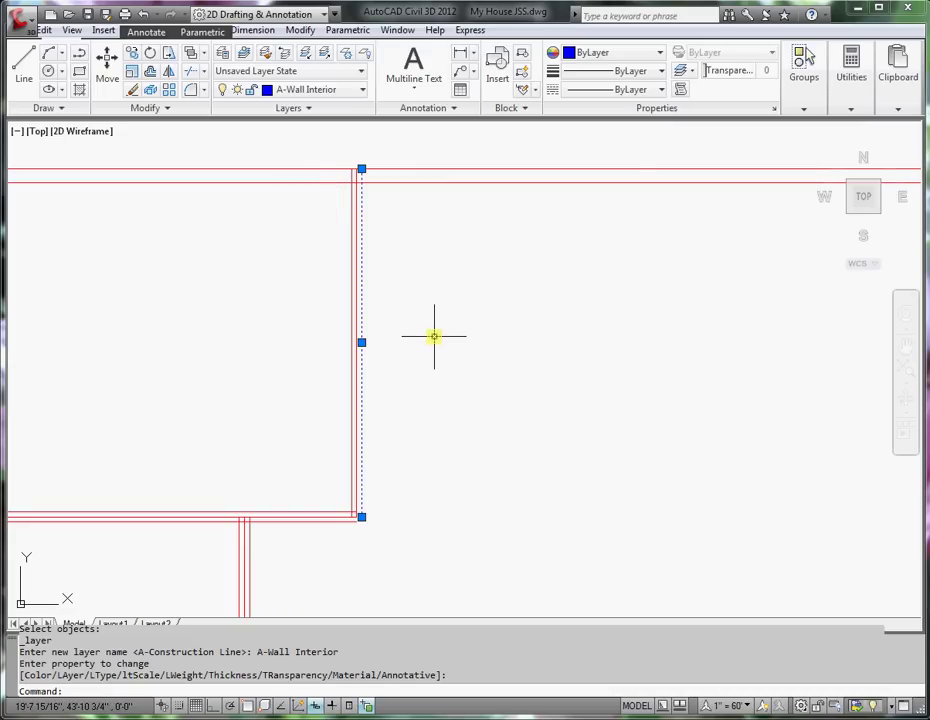
key(Return)
key(Escape)
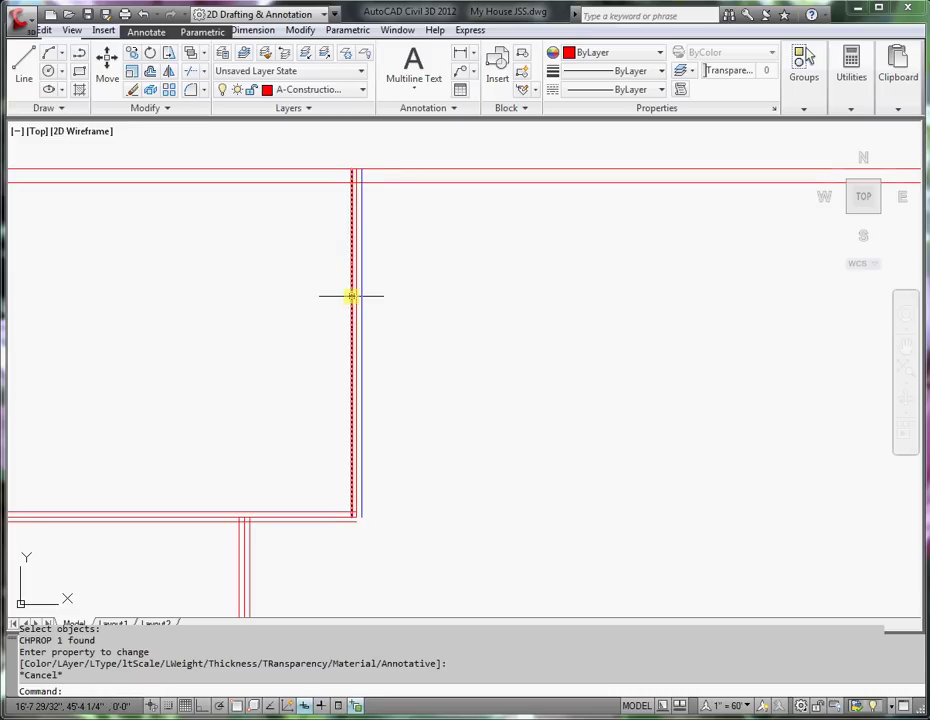
Put the lower horizontal and small room wall lines on A-Wall Interior
click(351, 295)
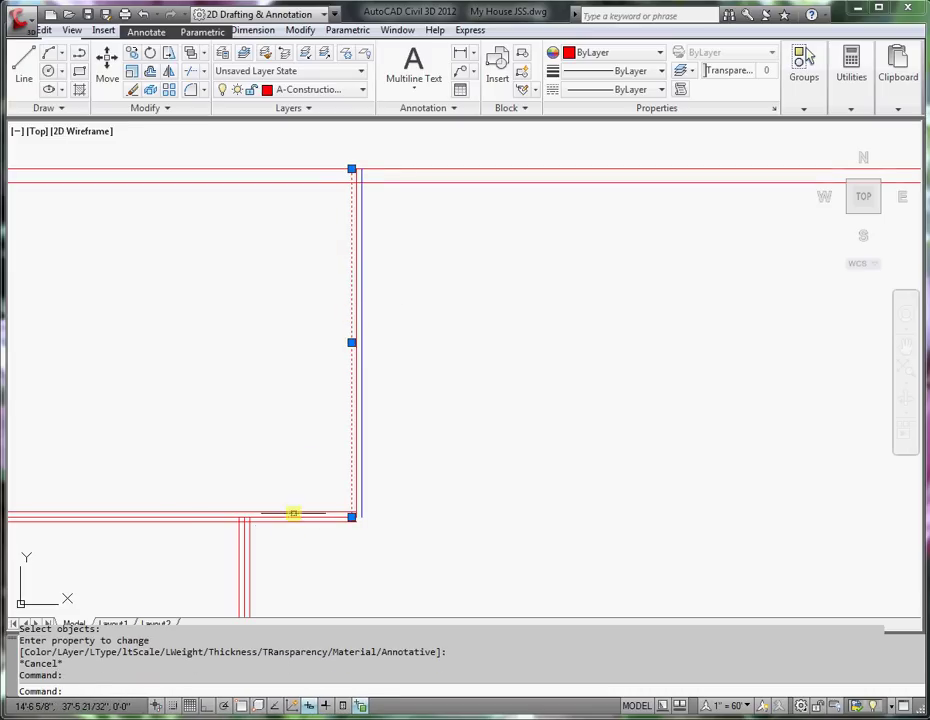
click(293, 513)
click(296, 520)
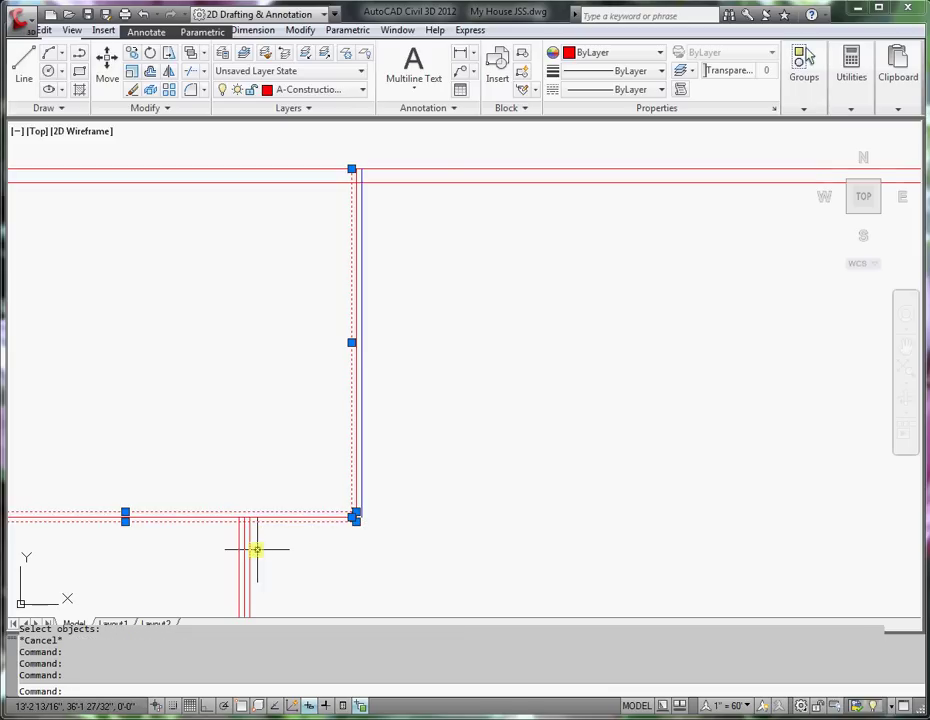
mouse_move(388, 542)
middle_down()
mouse_move(425, 300)
mouse_move(431, 166)
middle_up()
click(368, 370)
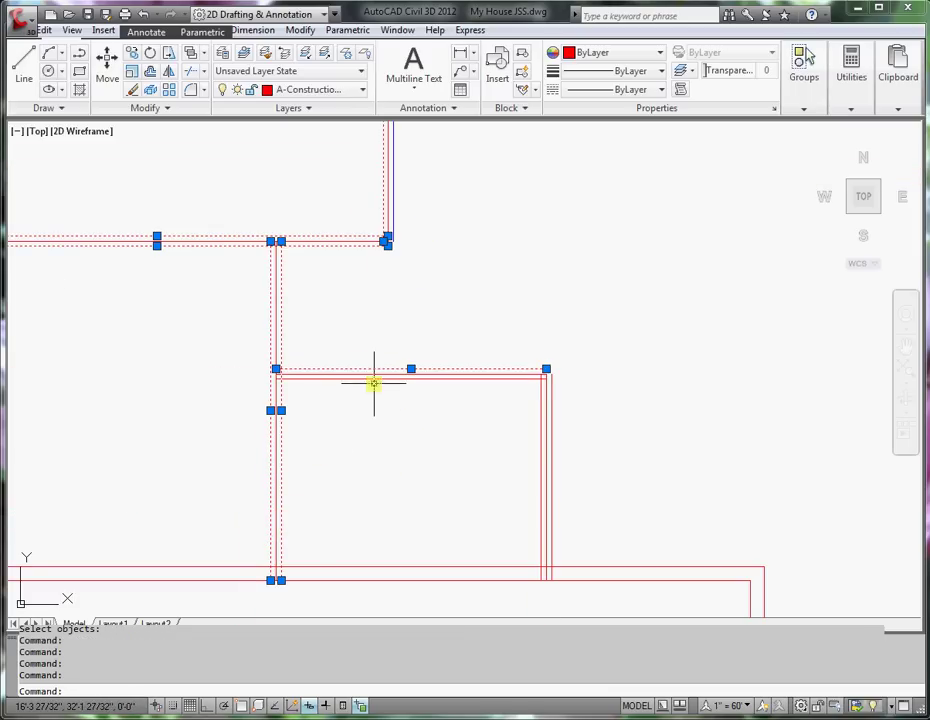
click(552, 418)
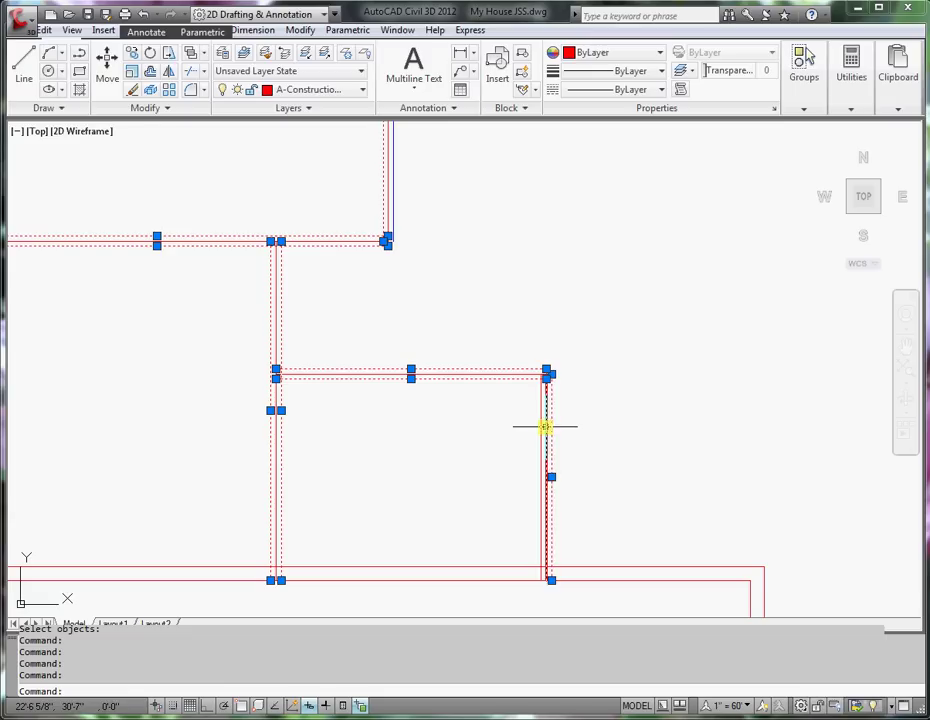
click(540, 427)
click(537, 428)
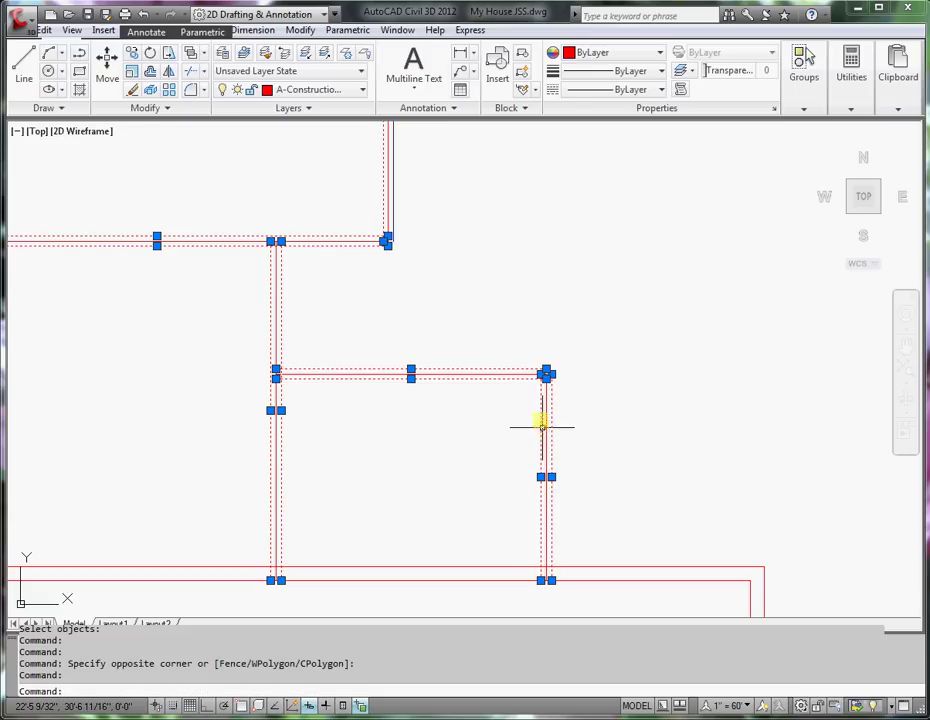
click(362, 91)
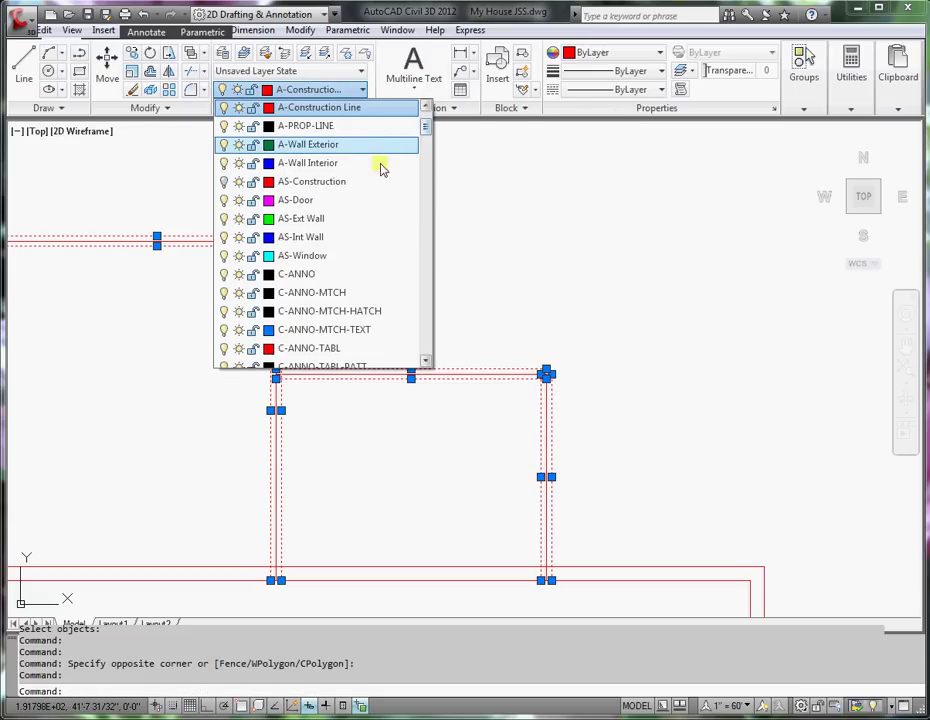
click(339, 165)
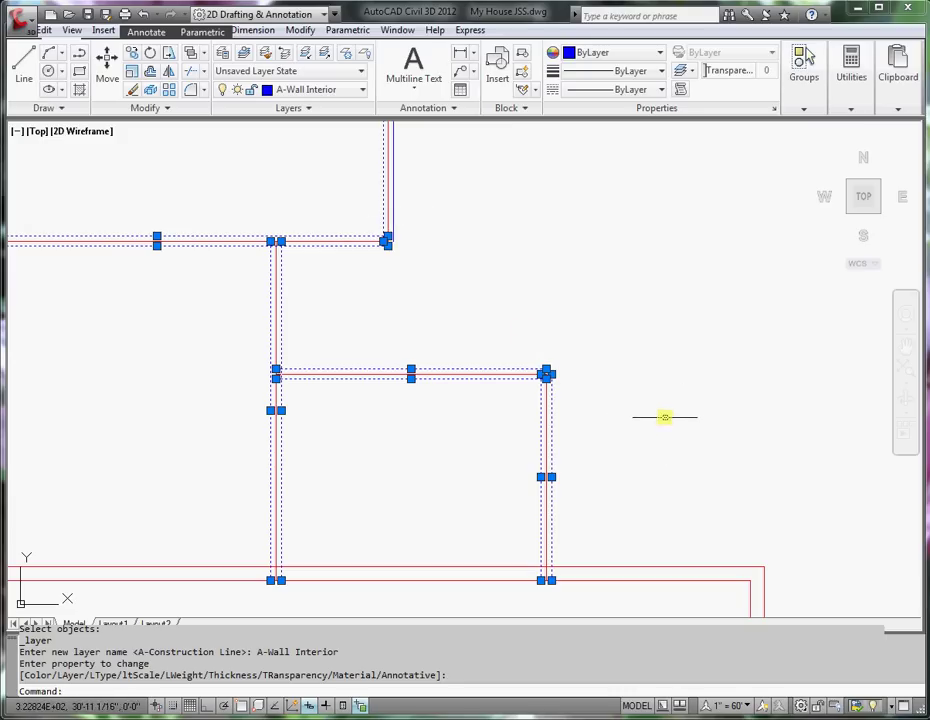
key(Escape)
Move the lower room's new wall line onto A-Wall Interior
mouse_move(660, 430)
middle_down()
mouse_move(513, 374)
mouse_move(450, 413)
middle_up()
click(456, 464)
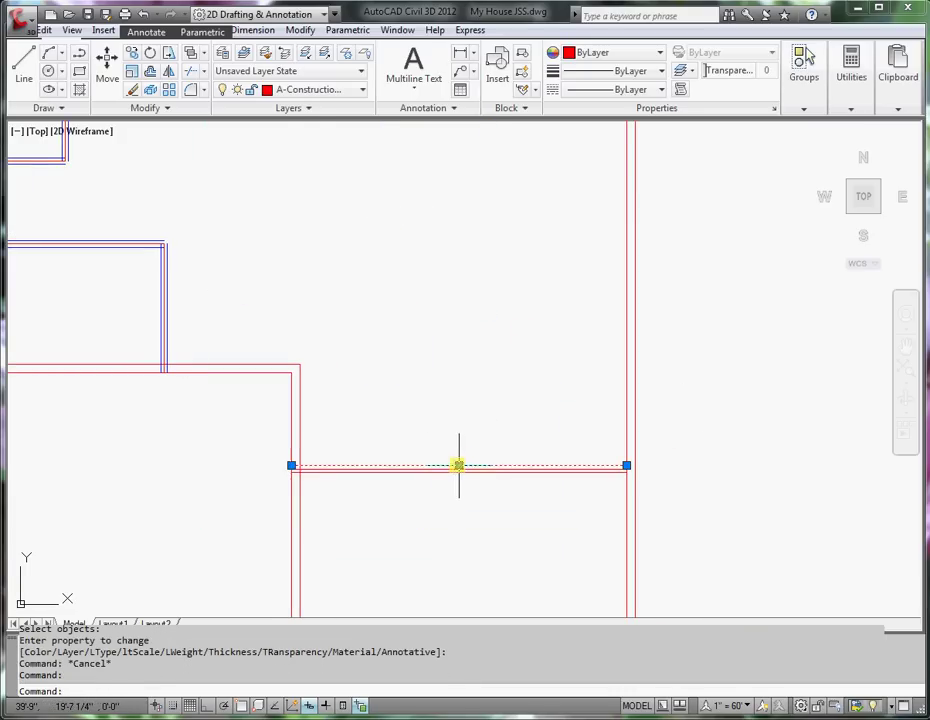
click(362, 89)
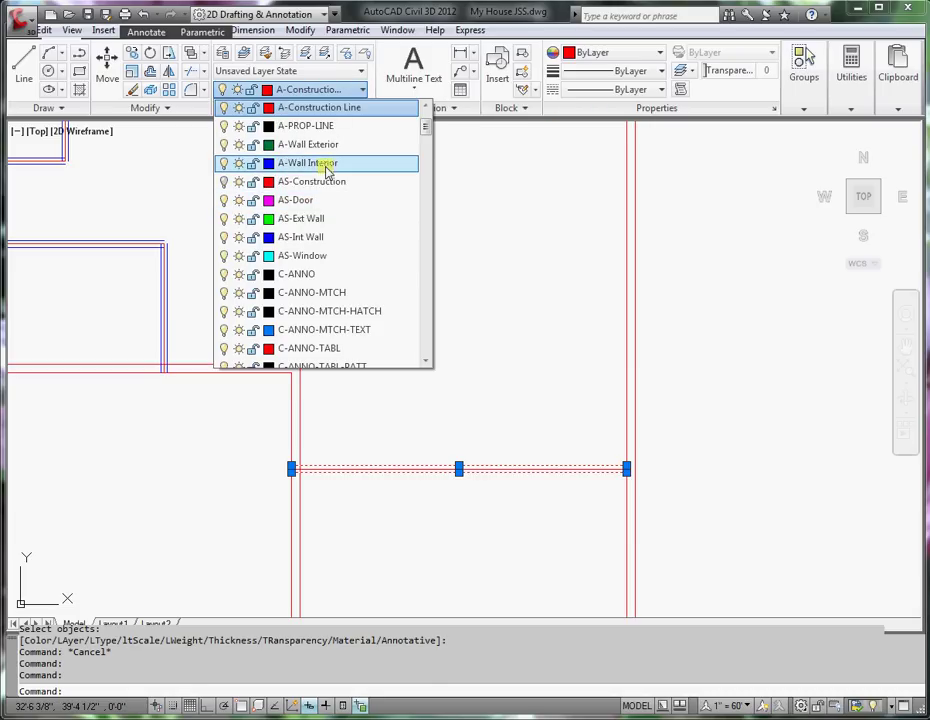
click(322, 163)
key(Escape)
scroll(480, 402, down, 2)
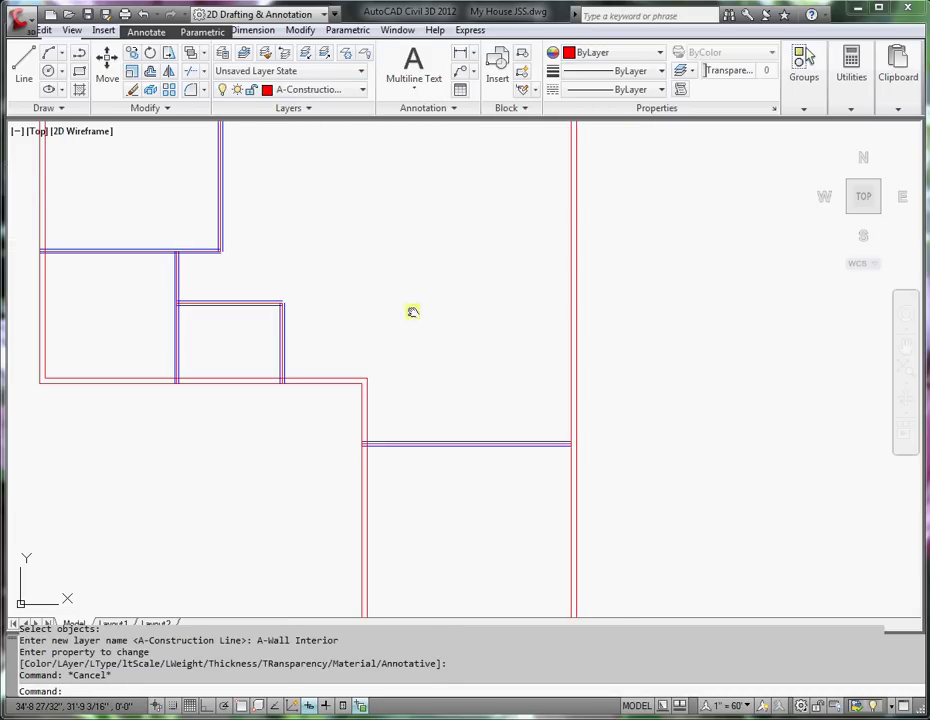
scroll(232, 262, up, 5)
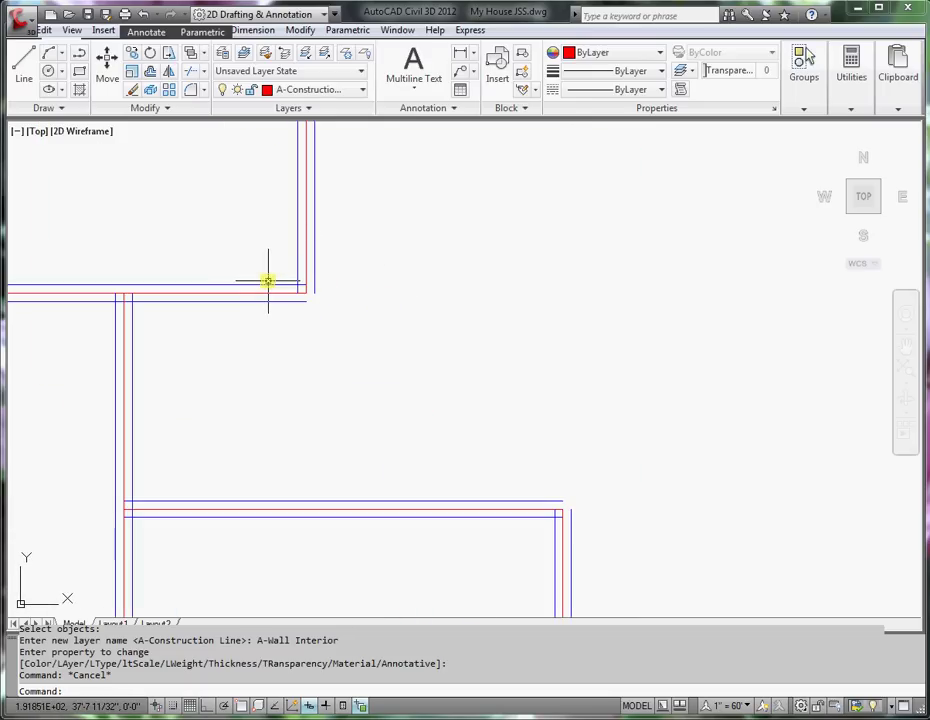
Run TRIM with six wall lines as cutting edges and trim the corner overlaps
click(192, 72)
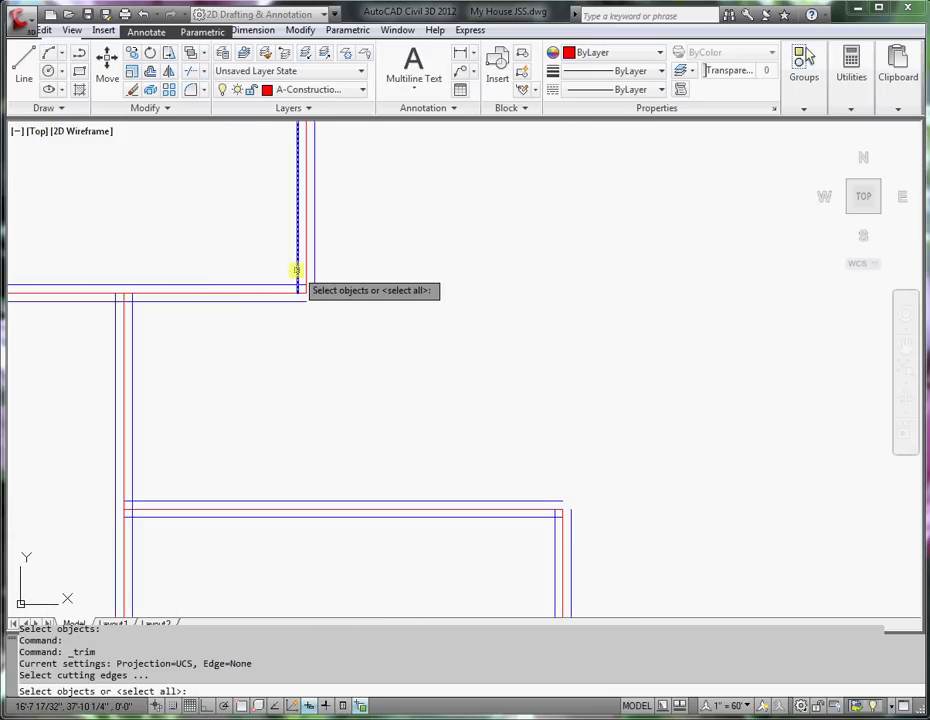
click(354, 244)
click(238, 335)
key(Return)
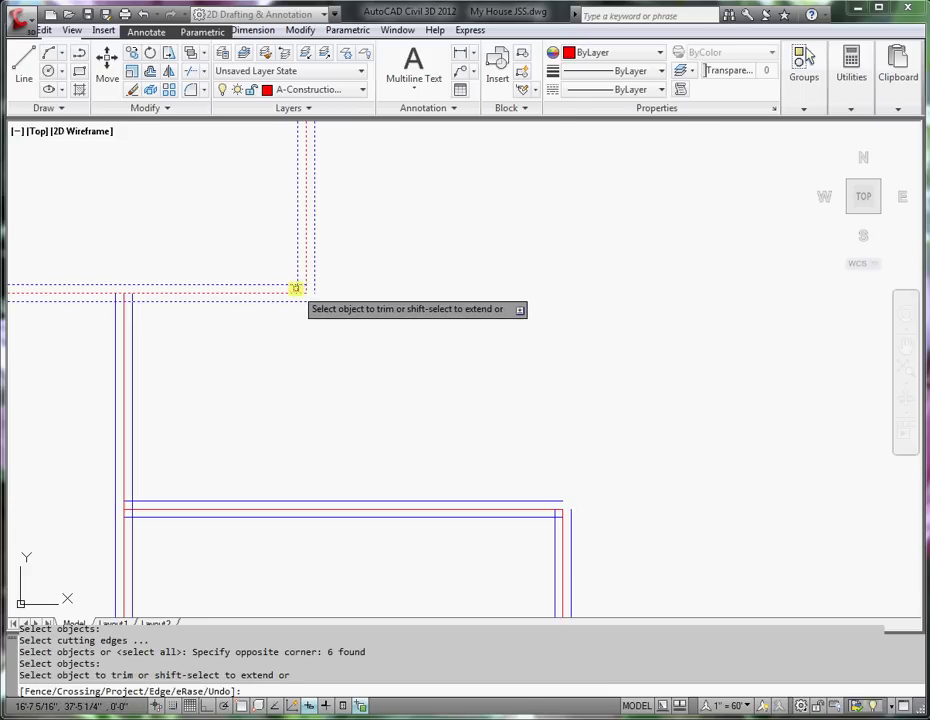
scroll(299, 287, up, 3)
click(305, 279)
click(272, 318)
Try trimming the blue wall lines back to the corner, then end the trim
scroll(270, 322, down, 3)
scroll(97, 345, up, 5)
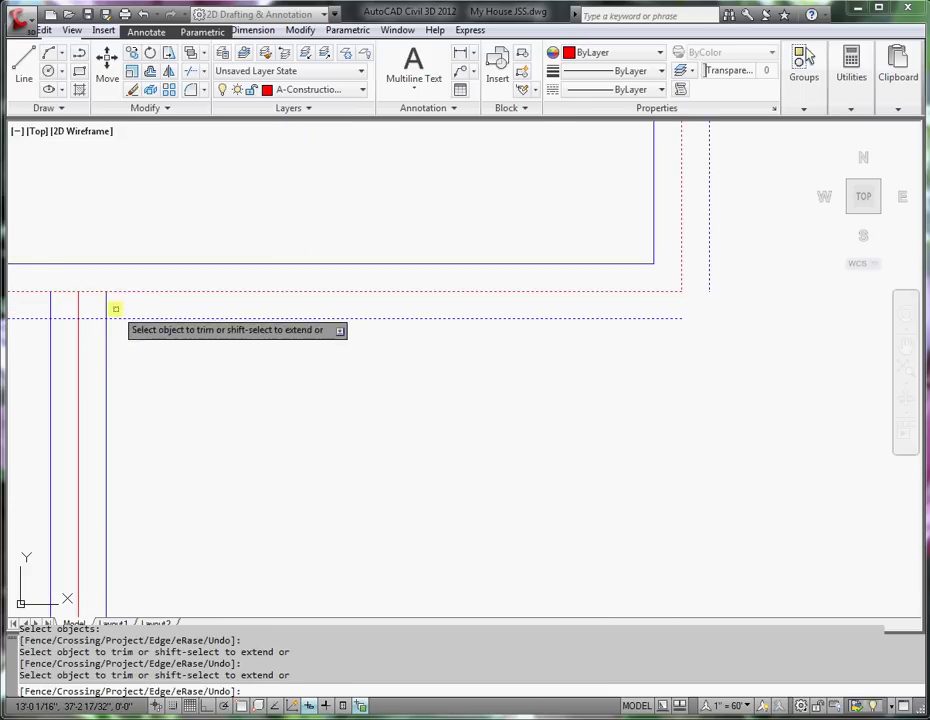
click(104, 302)
click(50, 303)
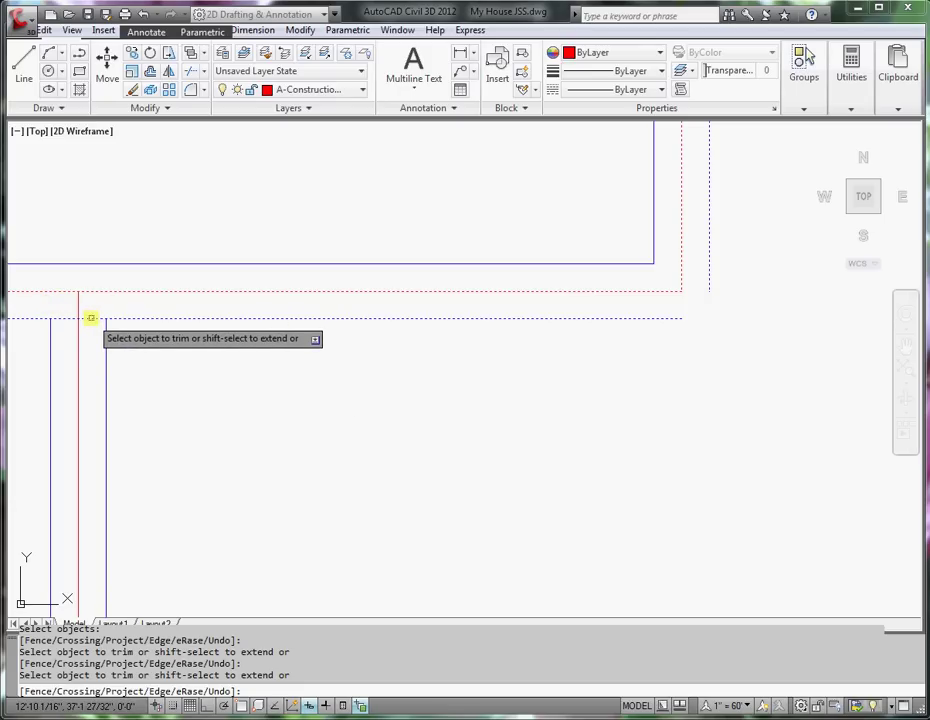
click(91, 318)
key(Return)
scroll(112, 356, down, 2)
middle_drag(200, 387, 280, 339)
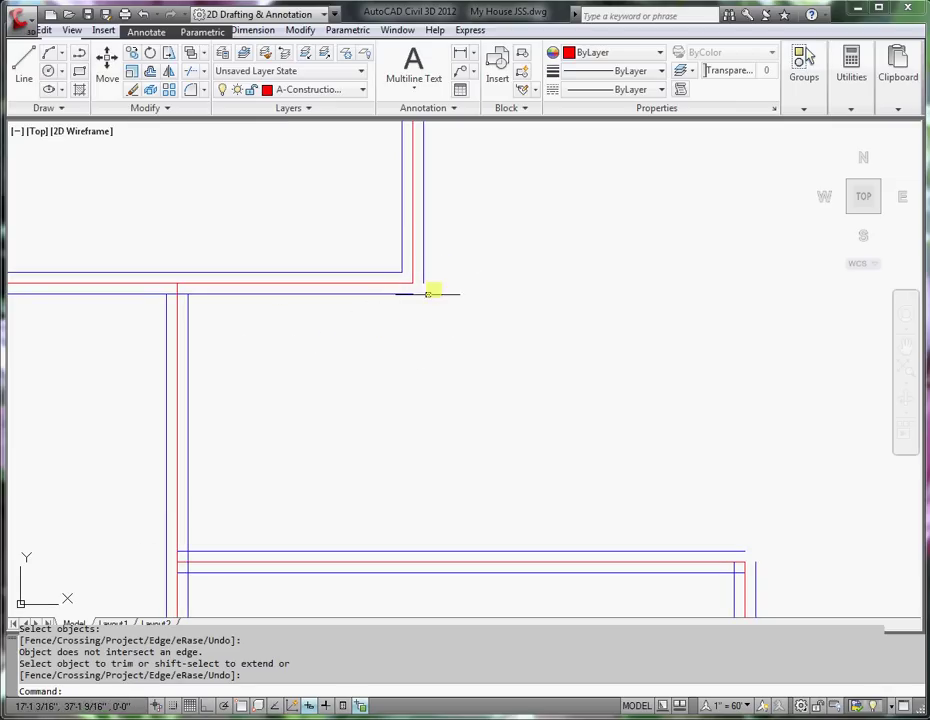
Fillet the horizontal and vertical wall lines into a square corner at the upper wall
click(195, 90)
click(399, 293)
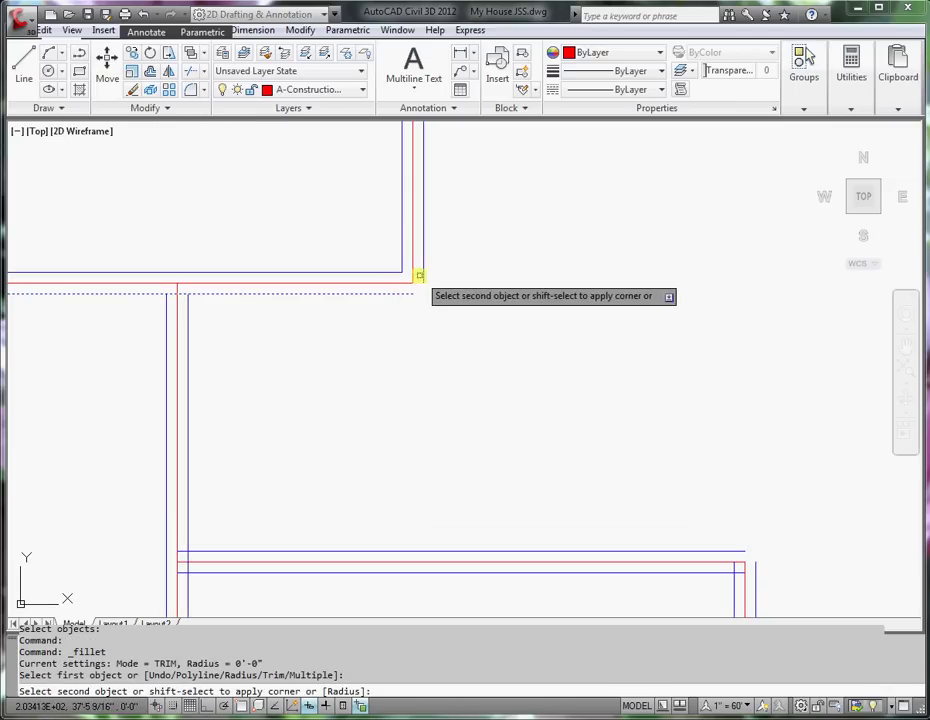
click(423, 270)
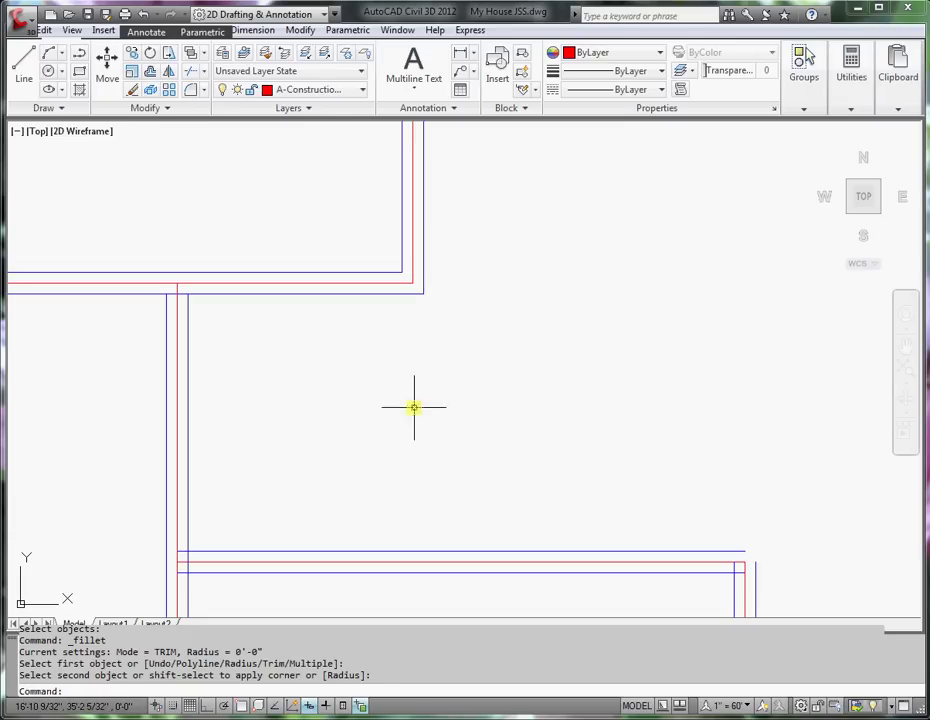
key(Return)
middle_drag(390, 402, 391, 280)
Start TRIM and window-select the surrounding wall lines as cutting edges
click(190, 73)
click(795, 372)
click(631, 479)
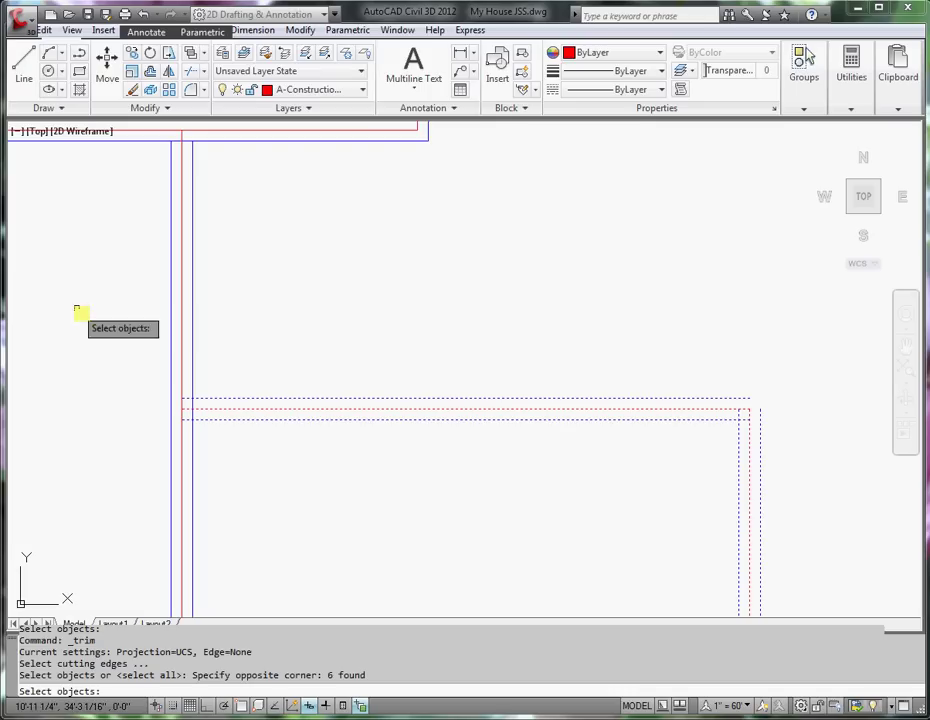
scroll(330, 309, down, 4)
click(550, 172)
click(189, 417)
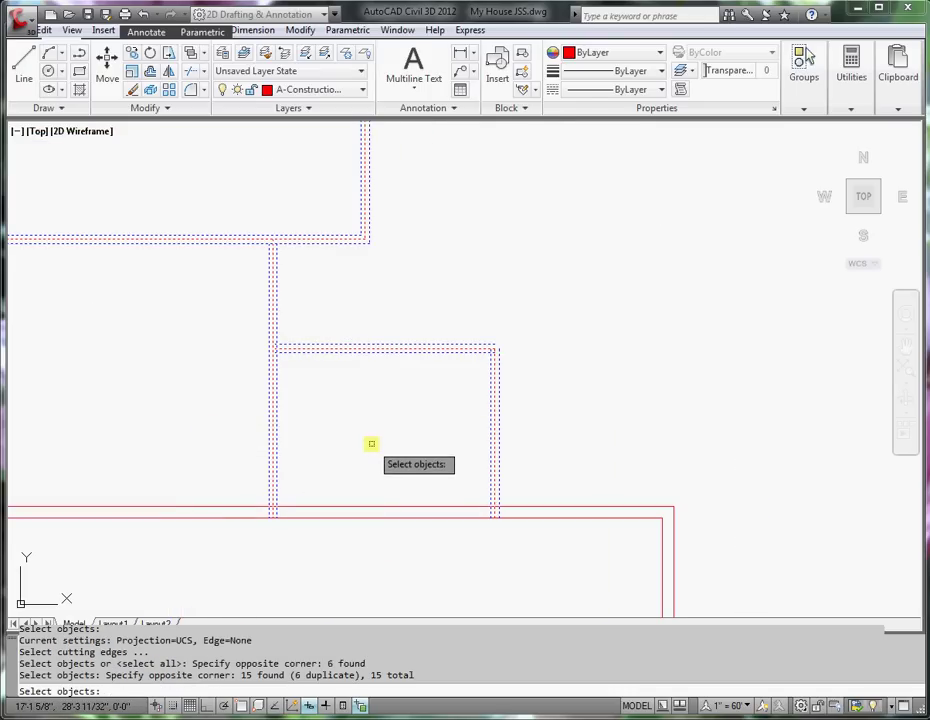
key(Return)
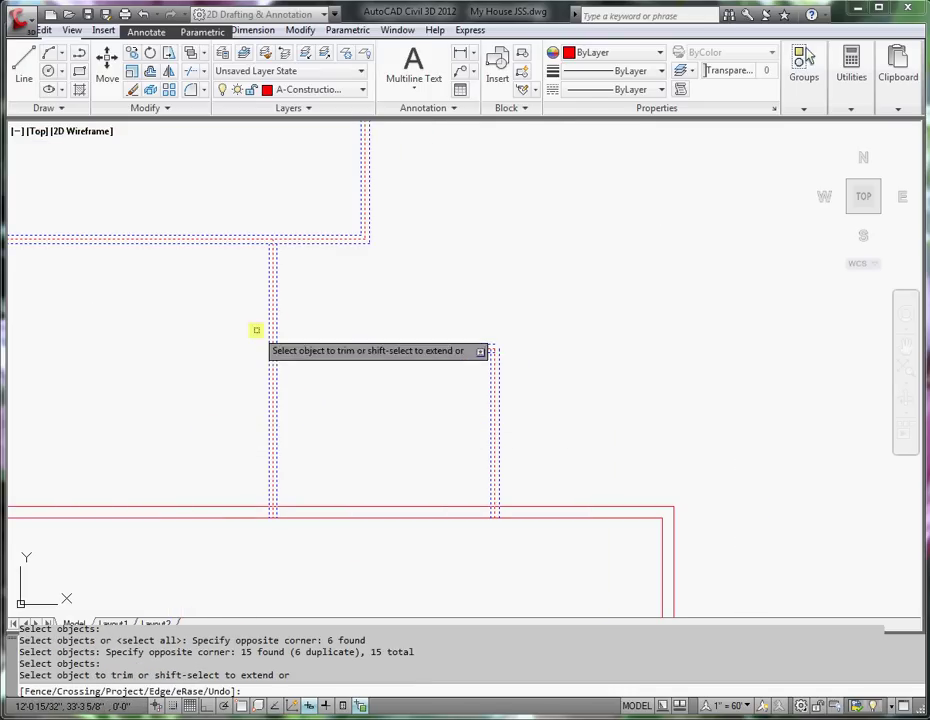
Trim the wall line segments crossing the junctions so the walls open into each other
scroll(279, 253, up, 5)
scroll(279, 253, up, 2)
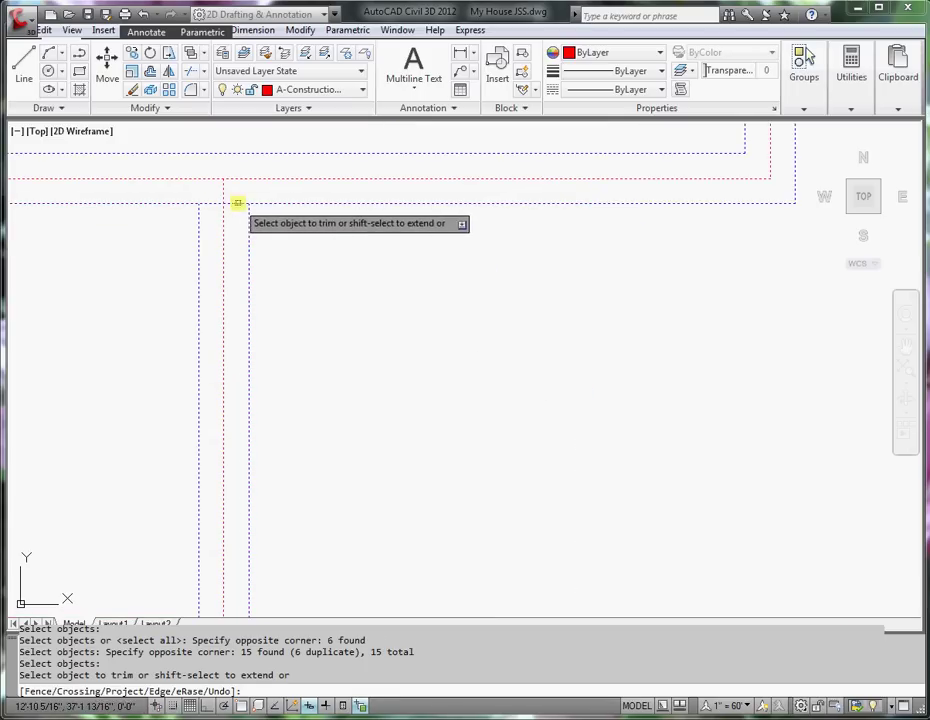
click(237, 201)
scroll(213, 200, down, 6)
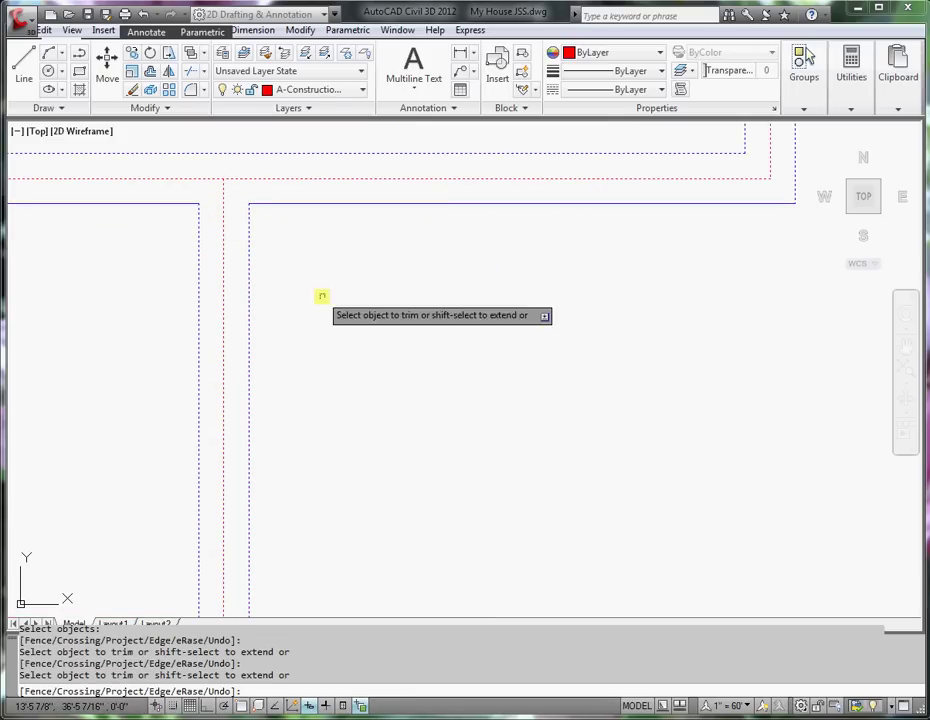
scroll(324, 456, up, 8)
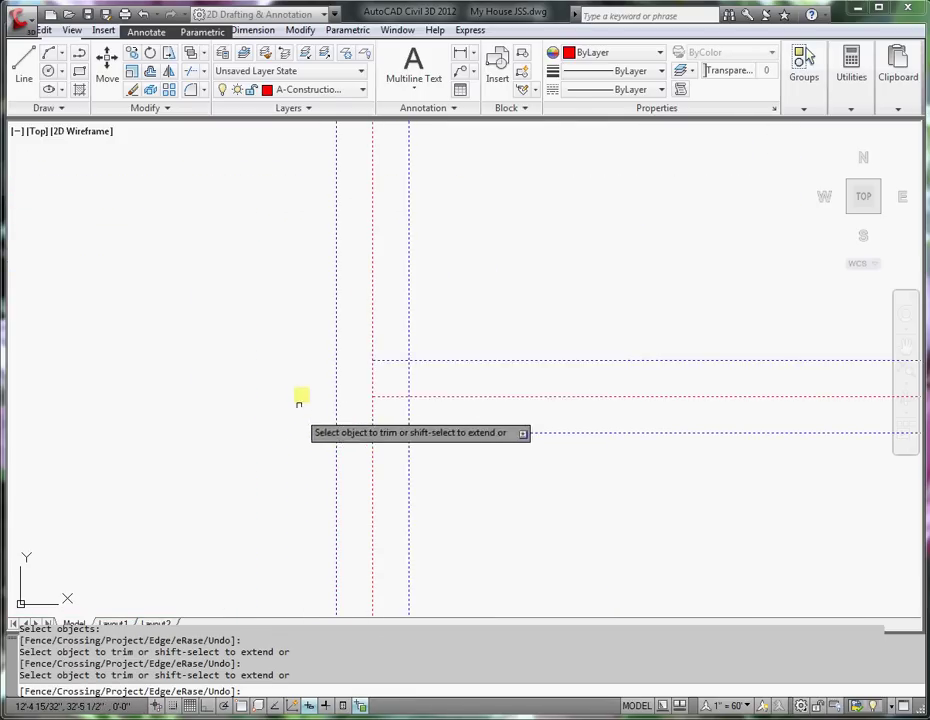
click(380, 358)
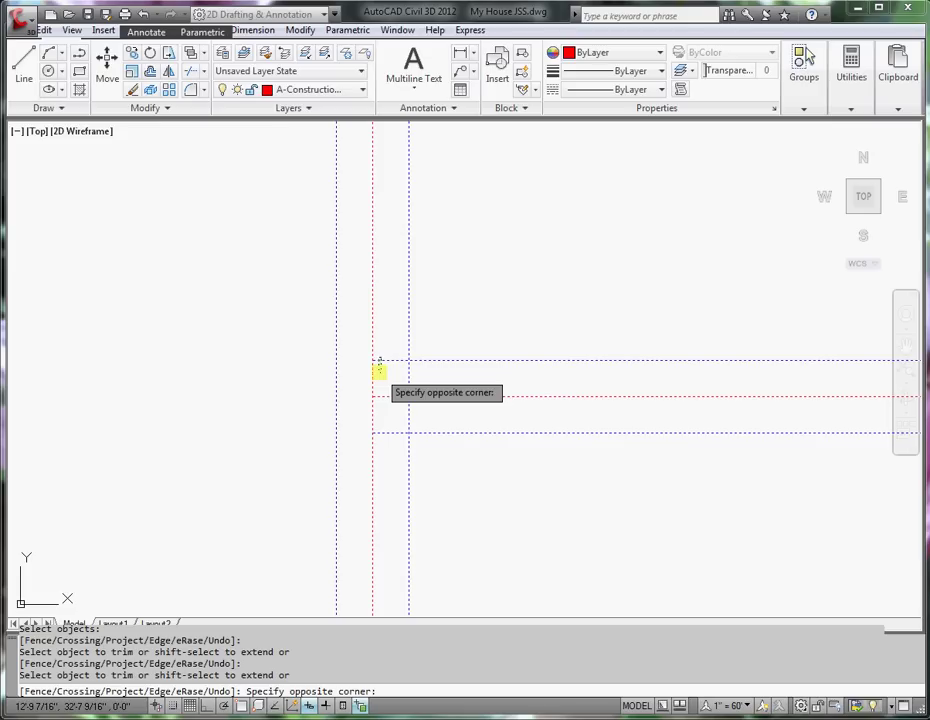
click(381, 371)
click(407, 375)
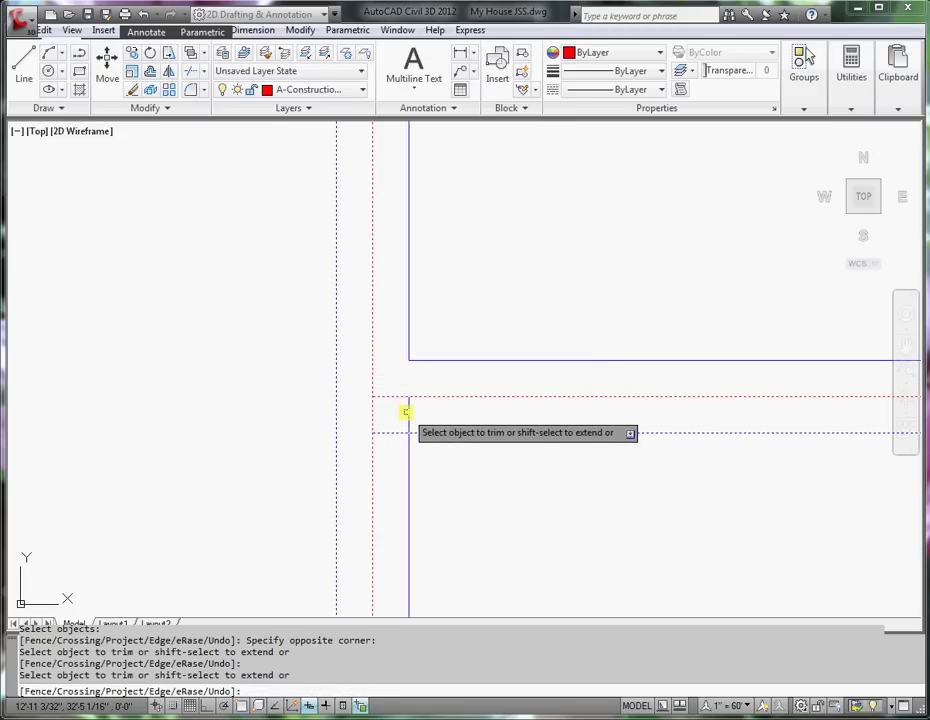
click(407, 411)
scroll(512, 441, down, 3)
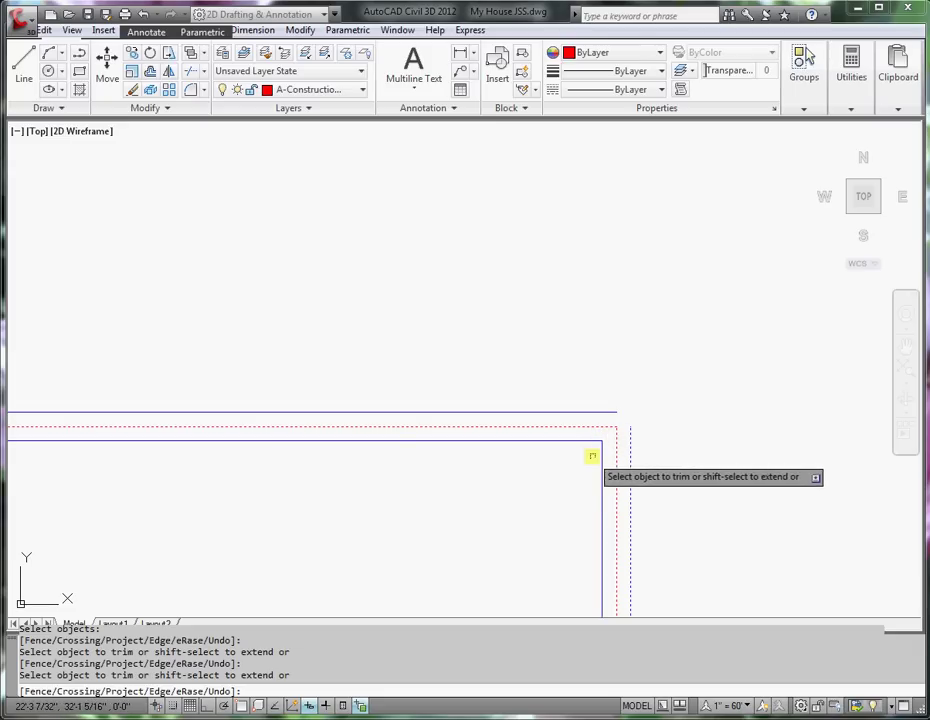
key(Return)
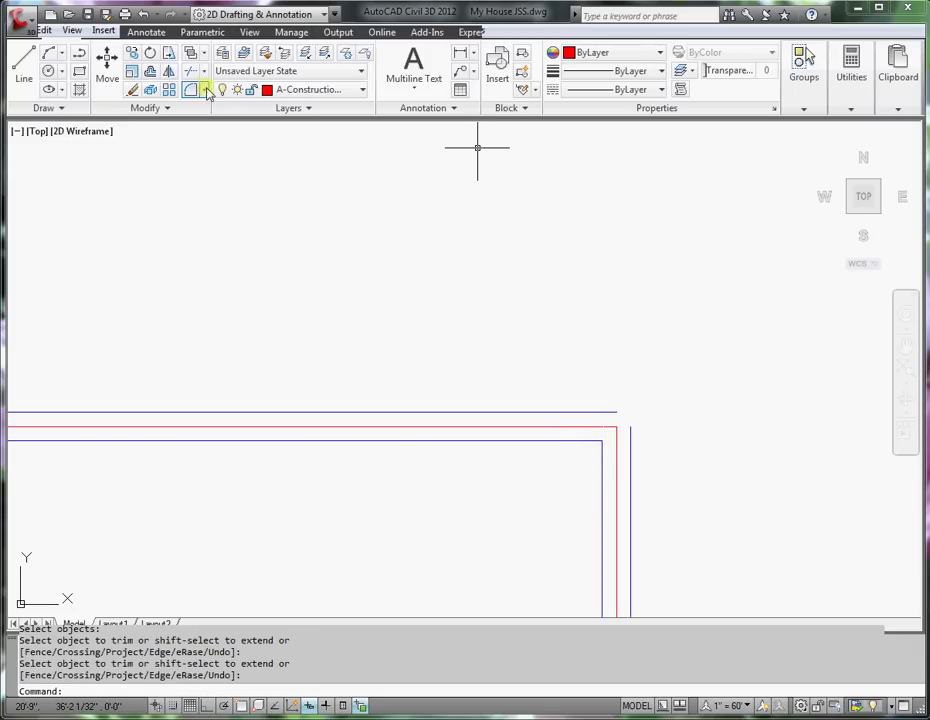
Fillet the top horizontal and vertical wall lines into a second square corner
click(194, 90)
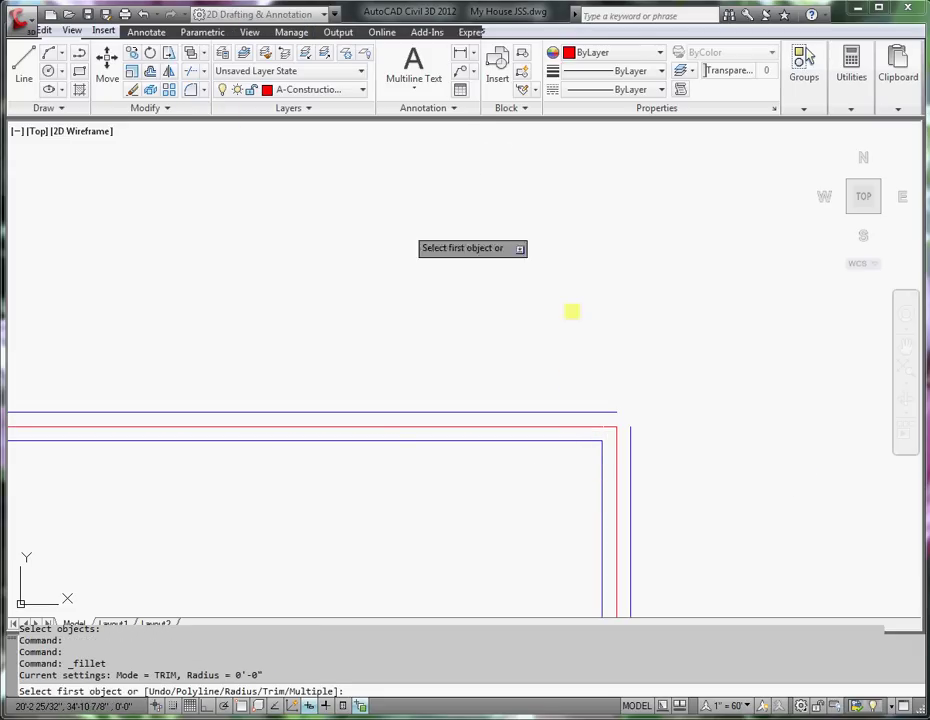
click(595, 411)
click(630, 441)
scroll(598, 405, down, 5)
scroll(557, 389, up, 3)
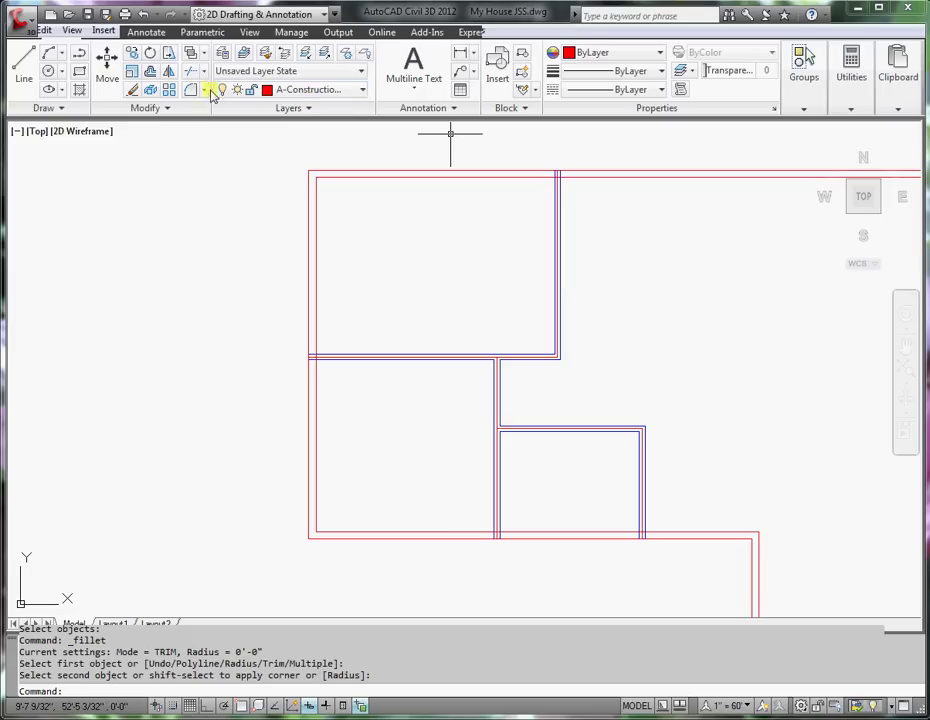
Start Trim and select all 23 wall lines of the plan as cutting edges
click(192, 76)
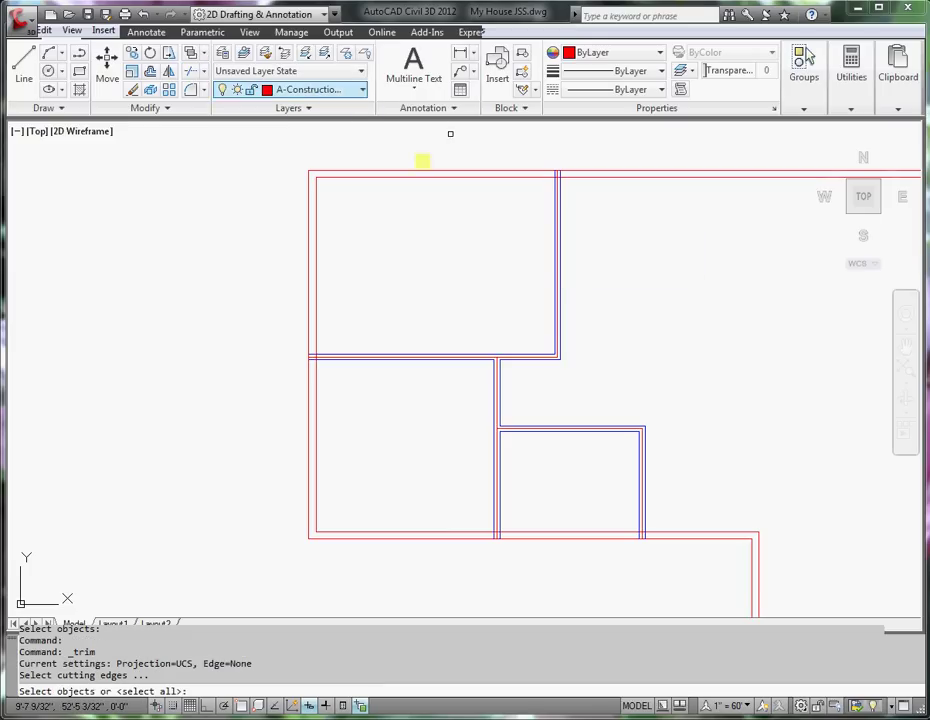
click(708, 147)
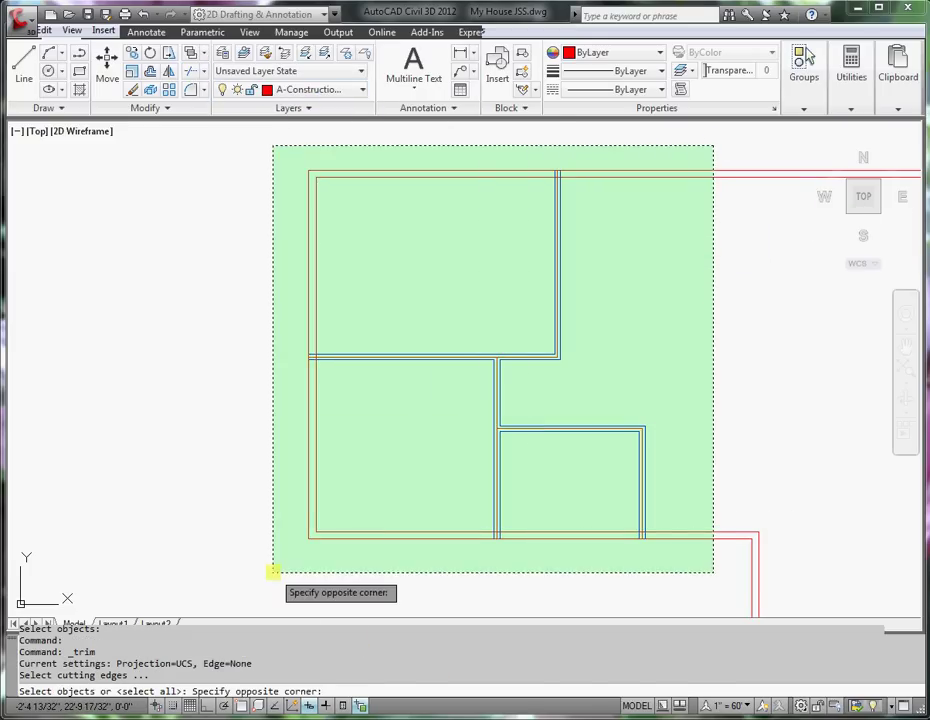
click(315, 545)
key(Return)
Trim the overlapping wall lines at the first two wall junctions
scroll(666, 555, up, 3)
mouse_move(585, 594)
middle_down()
mouse_move(658, 569)
mouse_move(683, 542)
middle_up()
scroll(731, 469, up, 2)
click(744, 453)
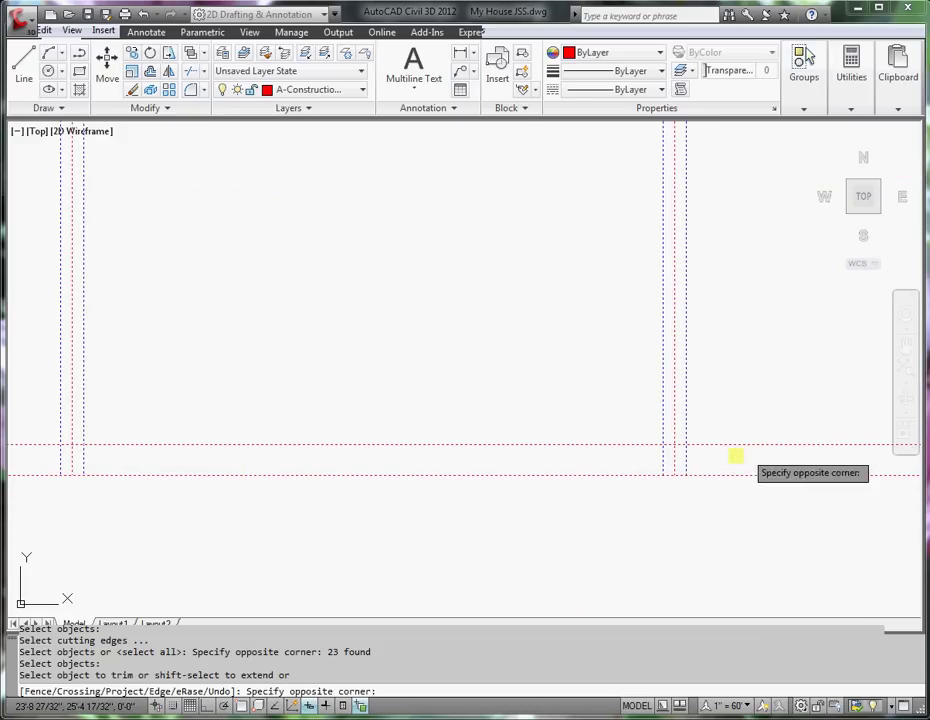
click(35, 461)
scroll(62, 471, down, 4)
middle_drag(176, 300, 471, 338)
scroll(444, 322, up, 2)
scroll(444, 322, up, 3)
scroll(305, 290, down, 1)
click(300, 291)
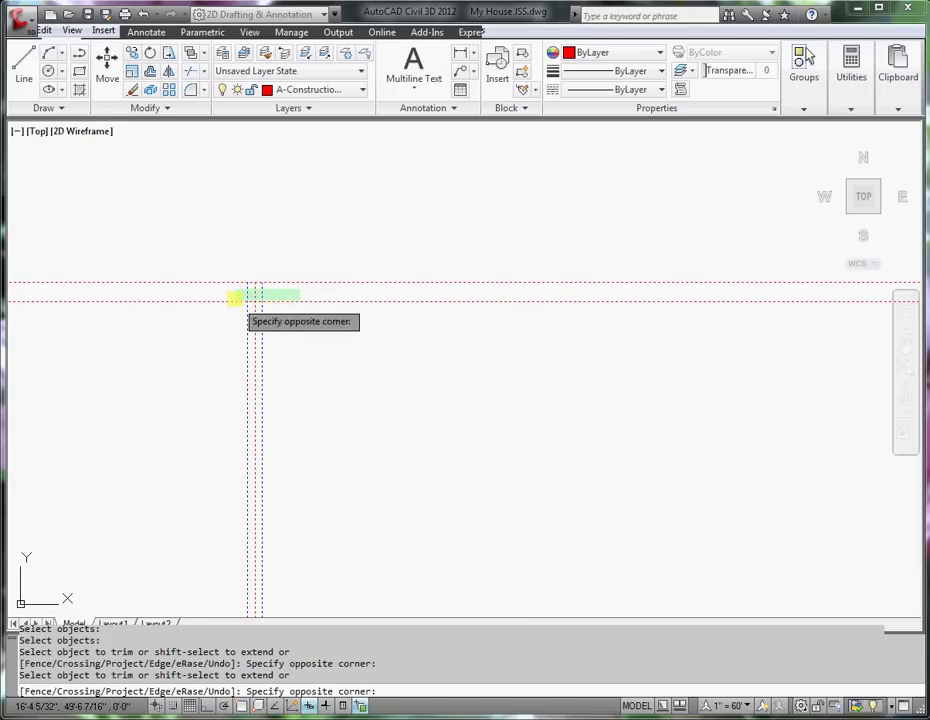
click(226, 296)
Trim the overlapping lines at one more junction and finish trimming
scroll(230, 380, down, 2)
middle_drag(89, 490, 322, 434)
middle_drag(147, 456, 270, 474)
scroll(276, 476, up, 5)
click(289, 481)
click(272, 558)
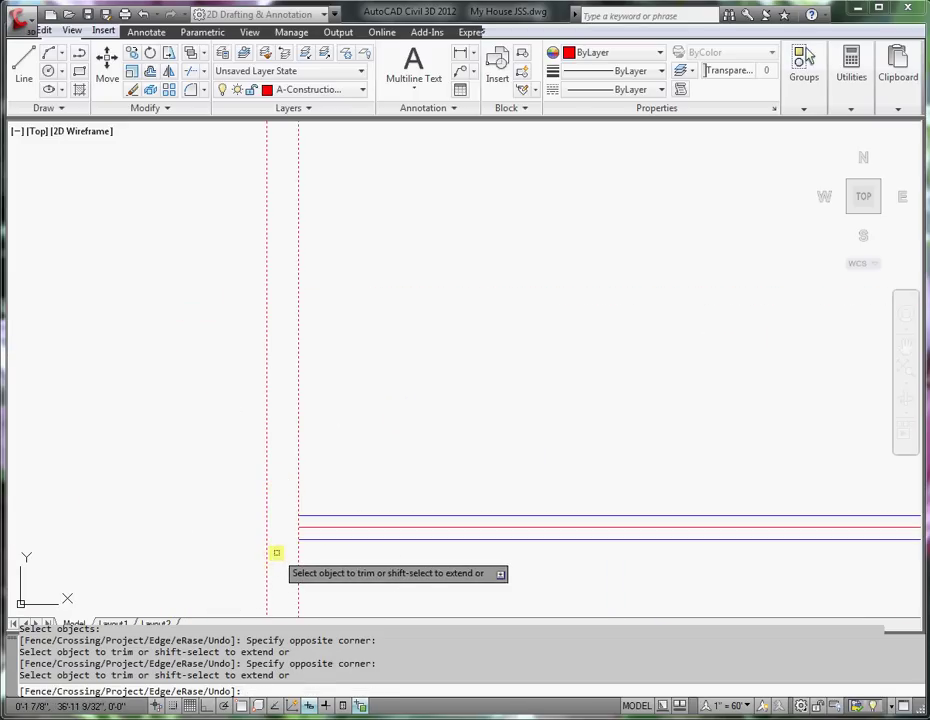
scroll(276, 554, down, 5)
middle_drag(468, 492, 394, 298)
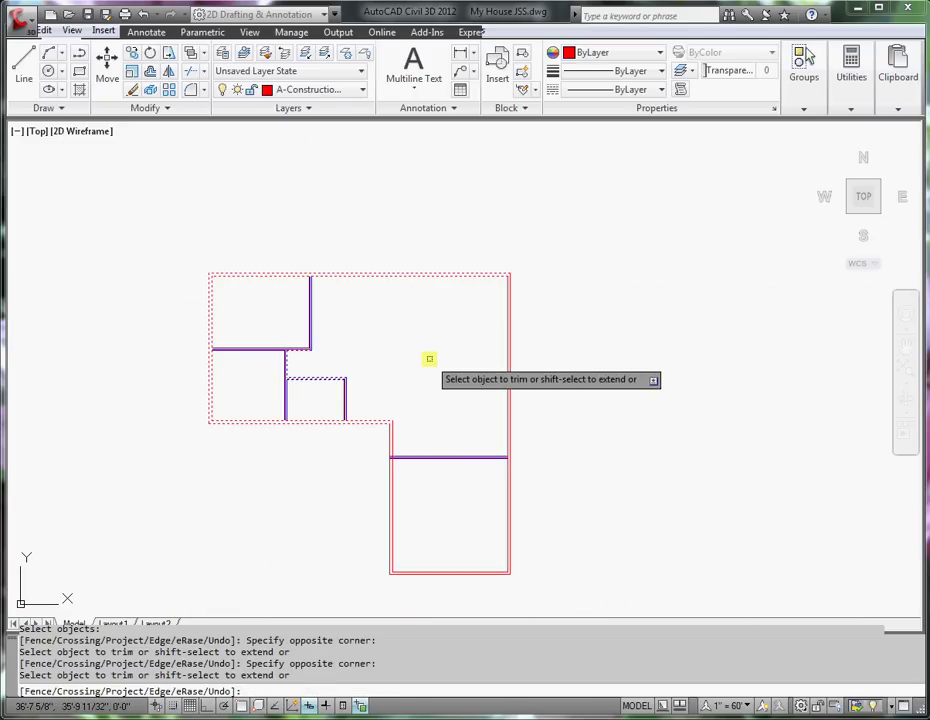
key(Return)
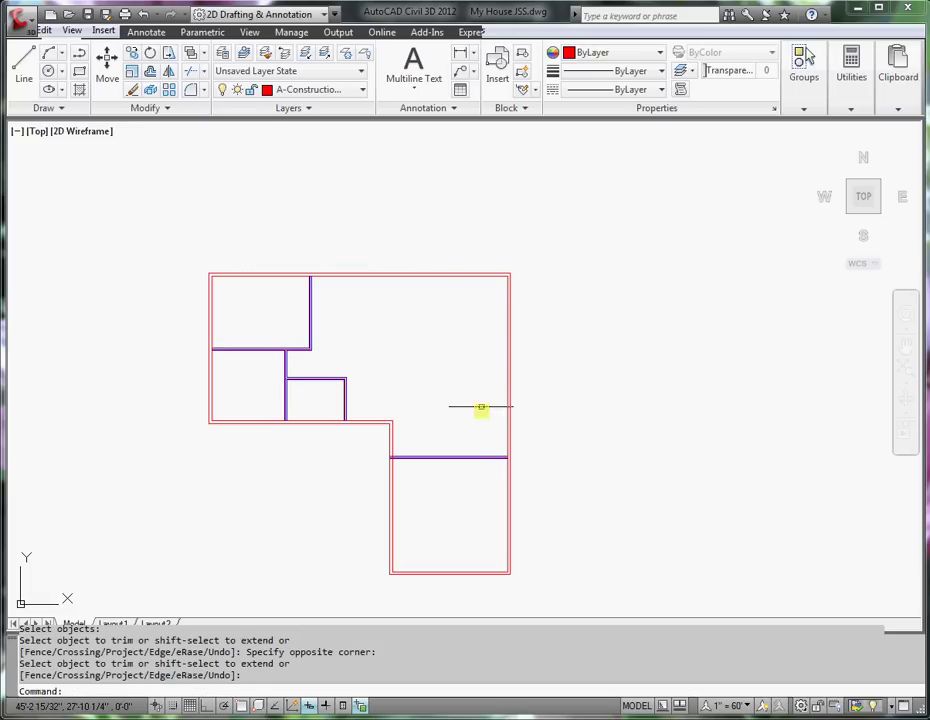
scroll(454, 474, up, 8)
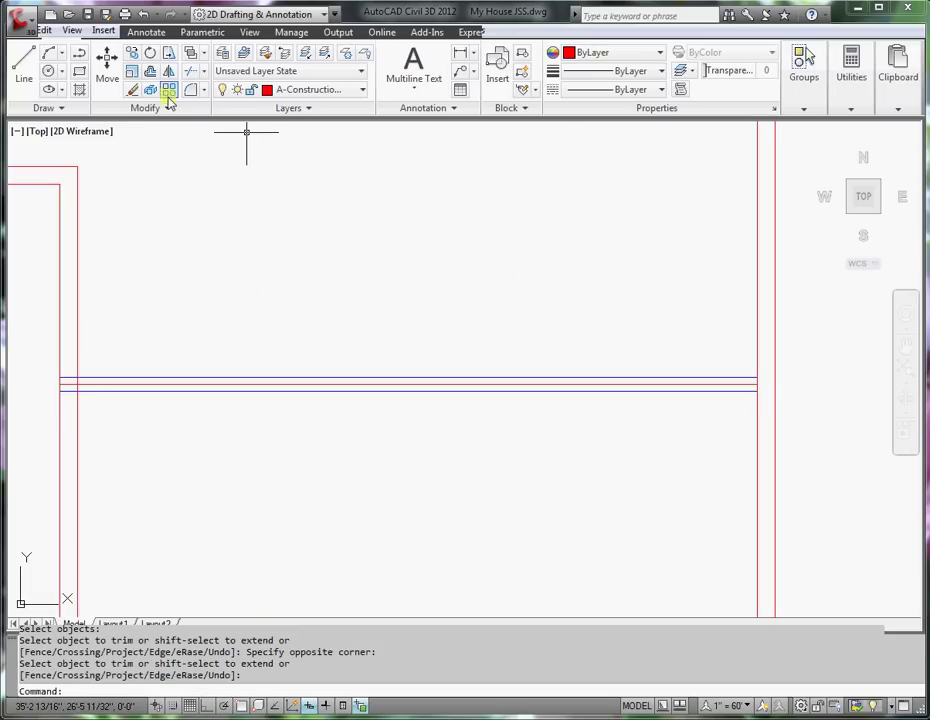
Trim the lower-right wing's doubled horizontal wall ends back to its left exterior wall line
click(190, 73)
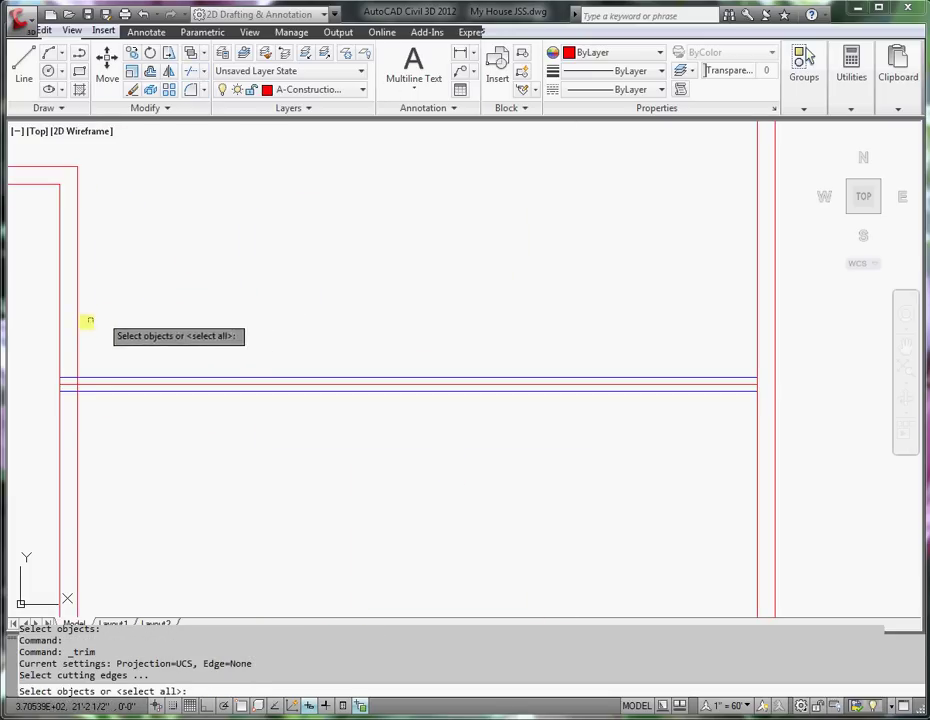
click(79, 322)
key(Return)
click(69, 373)
click(65, 400)
key(Return)
scroll(152, 446, down, 6)
middle_drag(277, 426, 549, 453)
scroll(465, 407, up, 4)
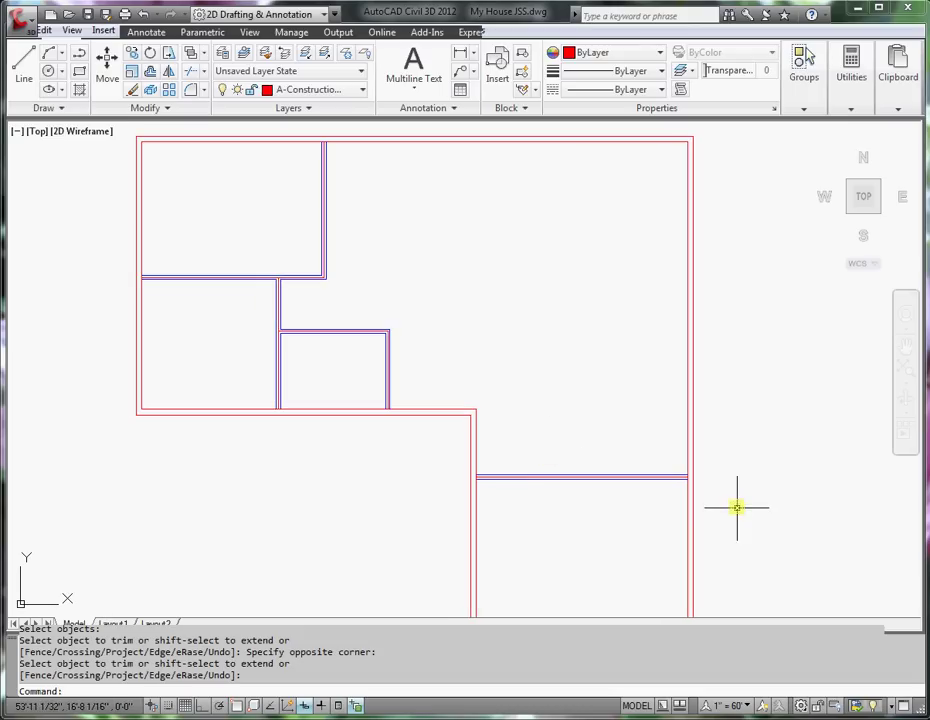